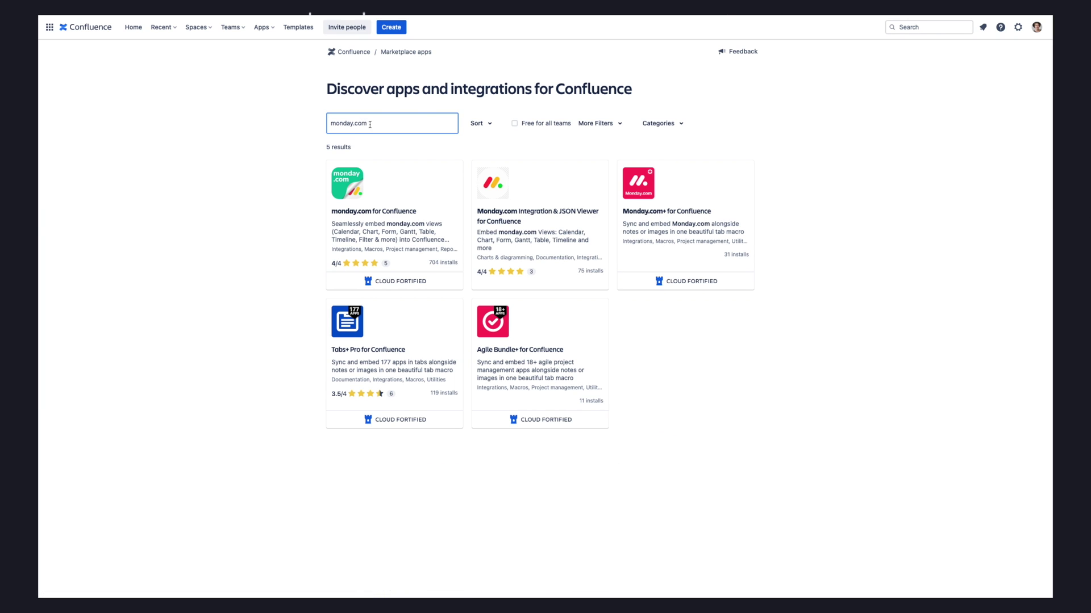
# - Install the monday.com for Confluence app from its listing on a free trial
pyautogui.click(391, 190)
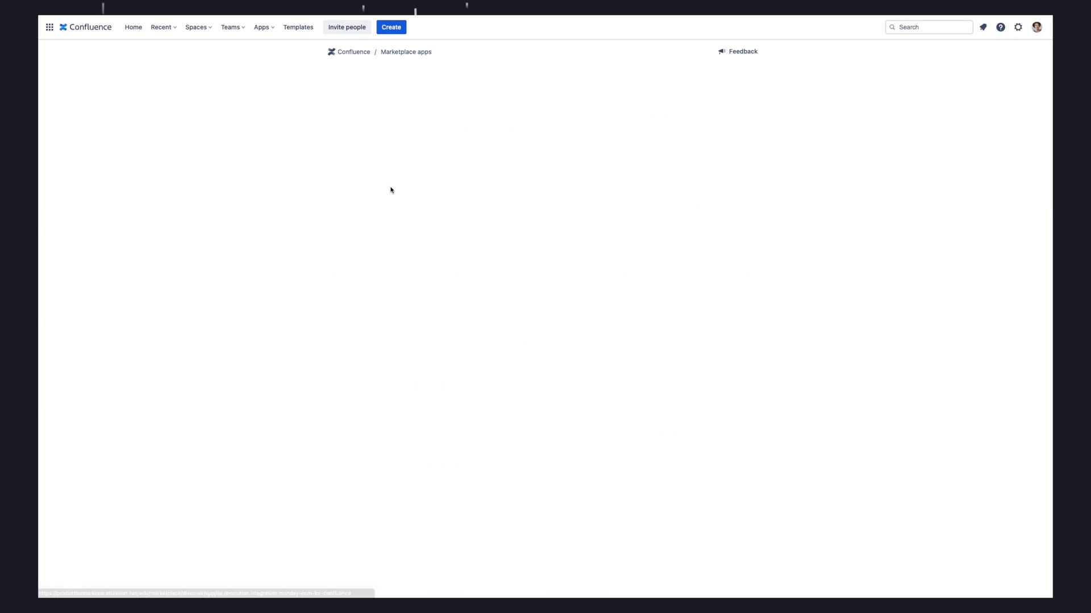
pyautogui.click(718, 89)
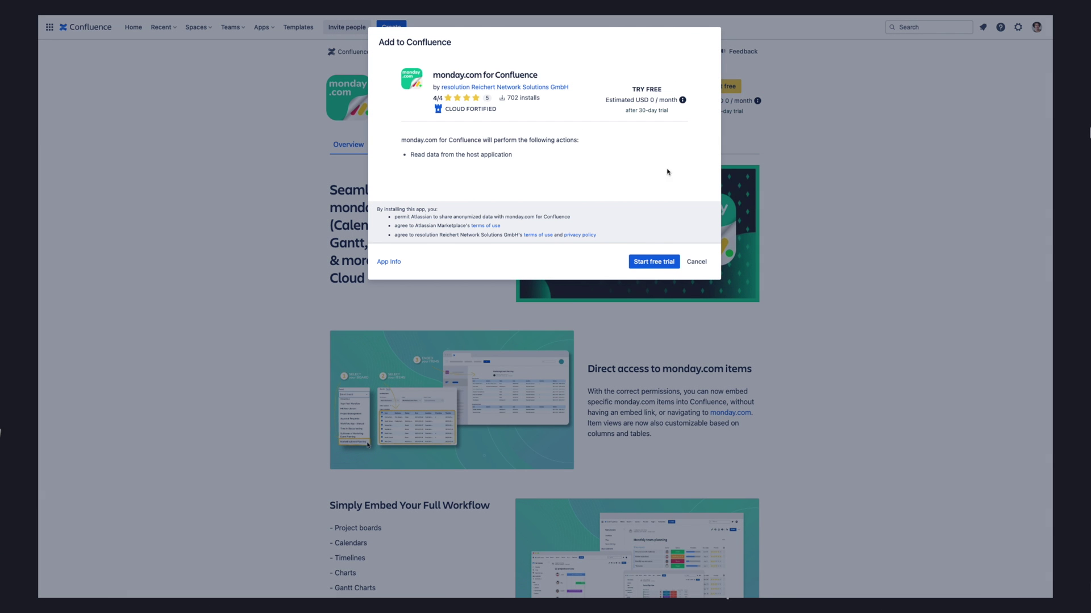
pyautogui.click(654, 263)
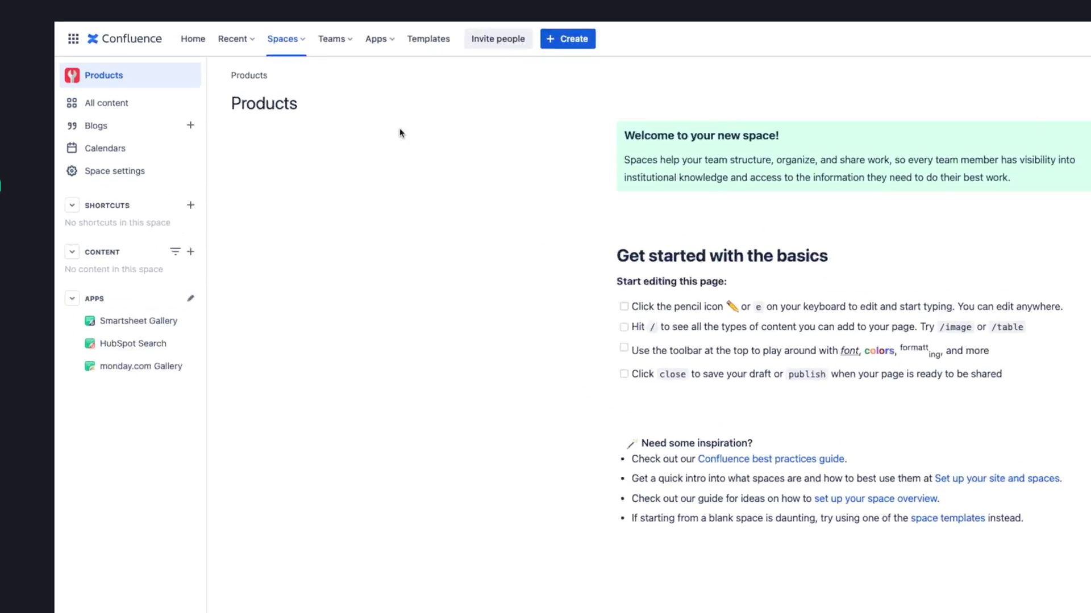
pyautogui.click(386, 40)
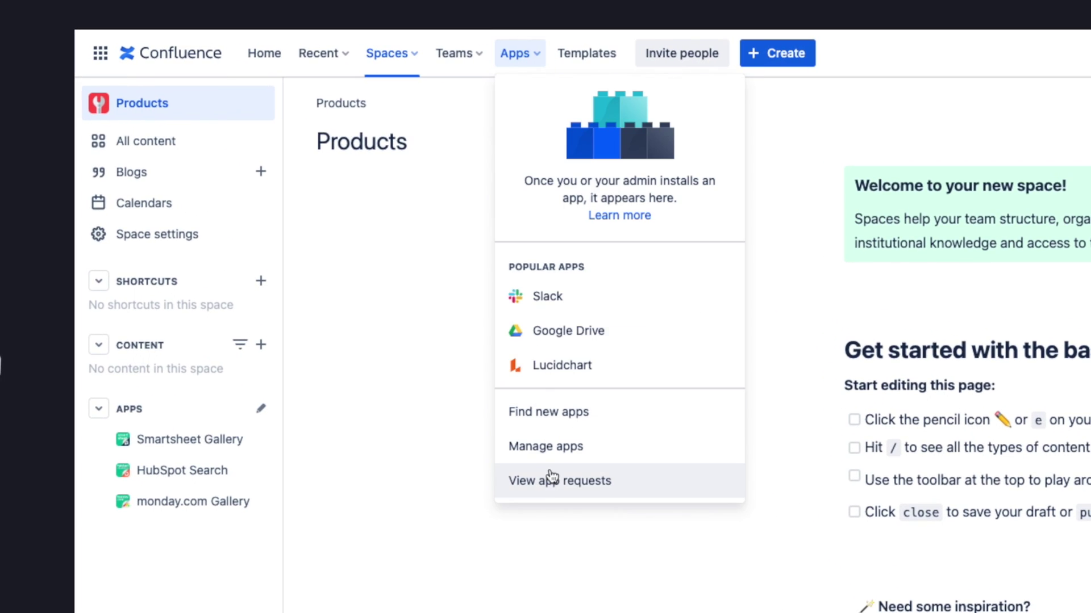
# - Go to Manage apps and open the monday.com Configuration settings page
pyautogui.click(561, 449)
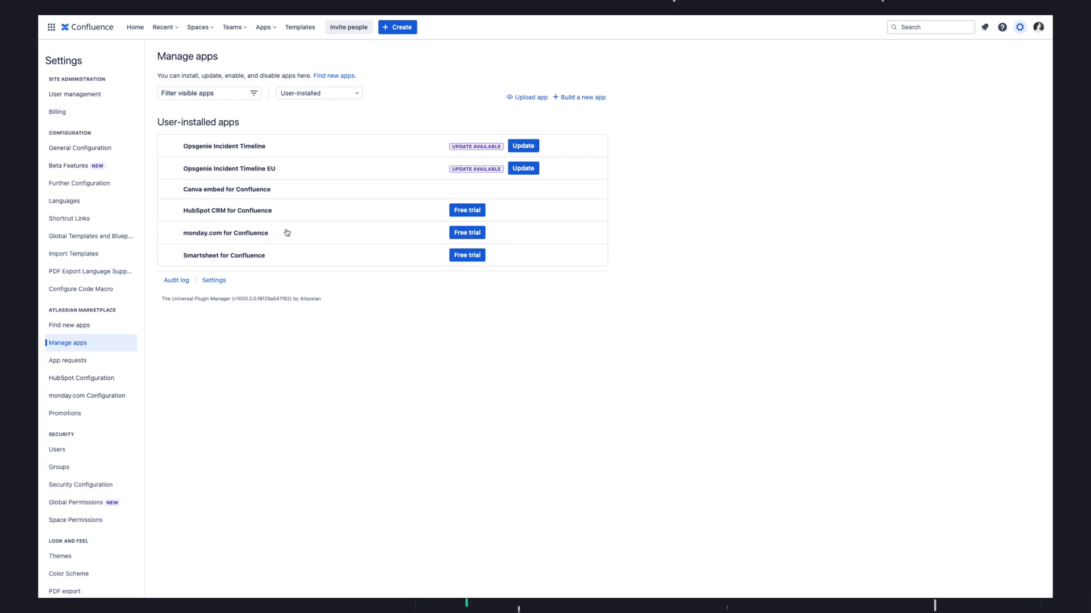
pyautogui.click(101, 398)
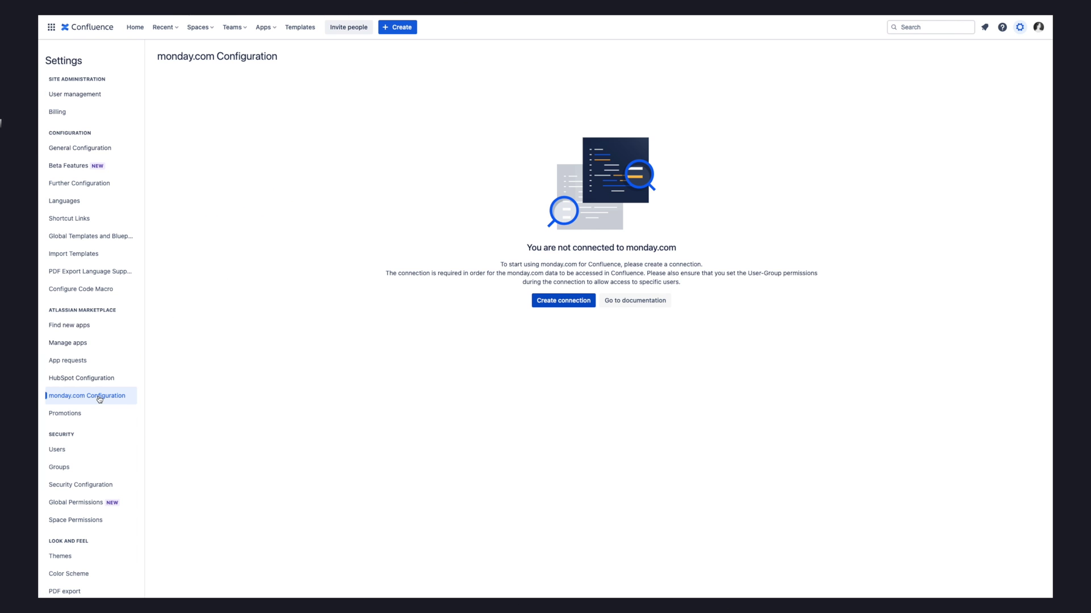
# - Start a new connection named 'monday.com for Confluence connection'
pyautogui.click(554, 300)
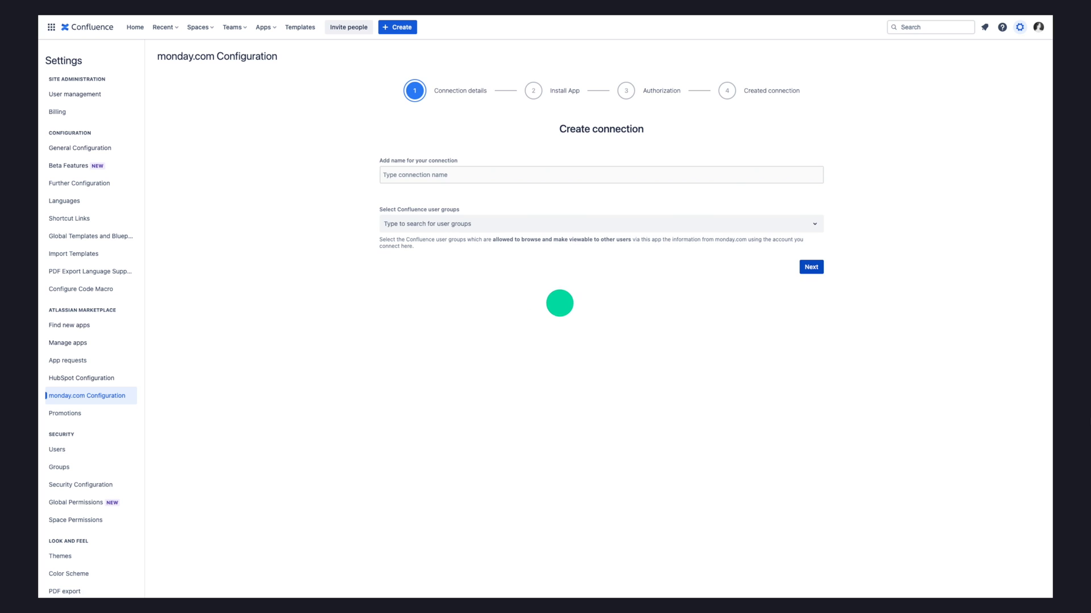
pyautogui.click(423, 177)
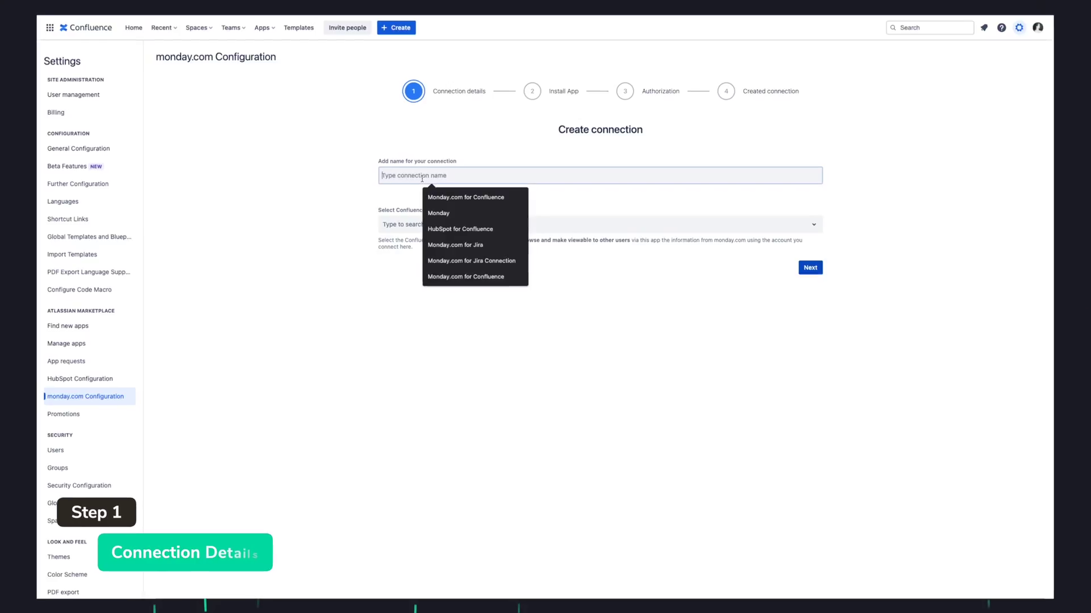
pyautogui.write('monday')
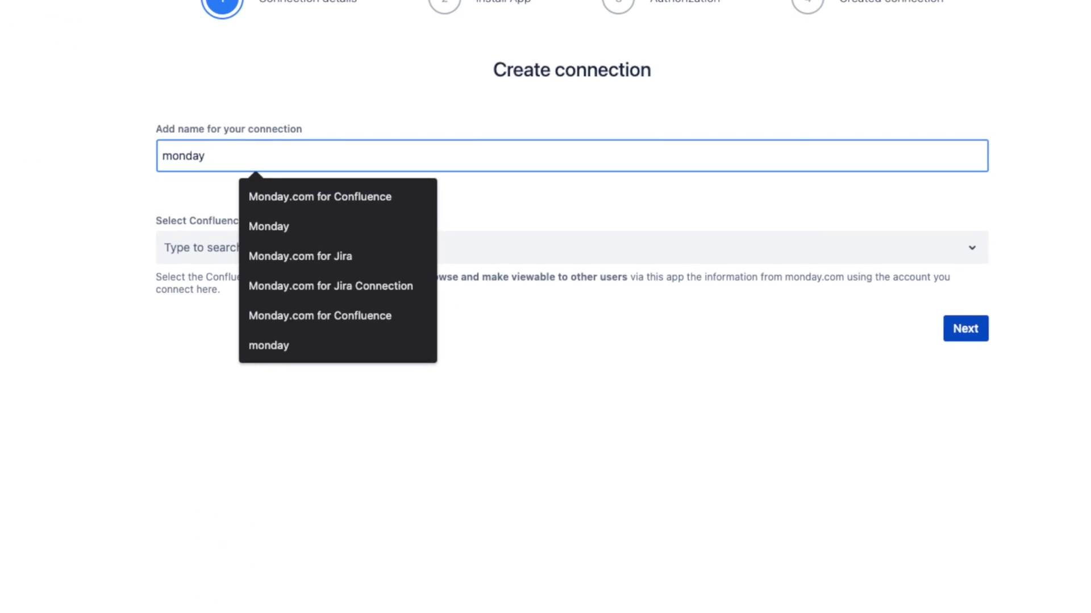
pyautogui.write('.com for ')
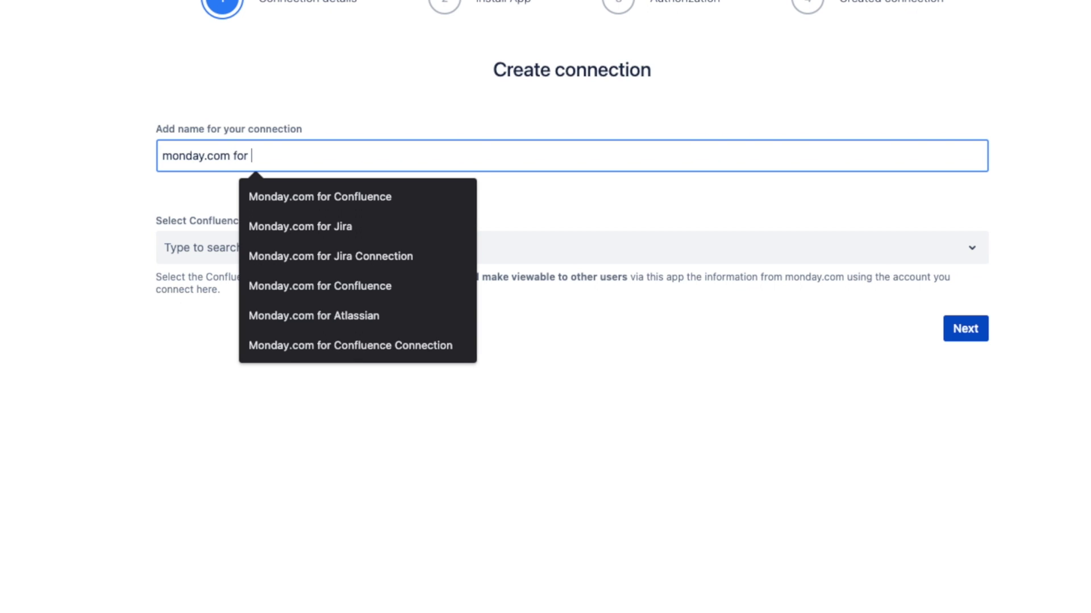
pyautogui.write('Confluence conneci')
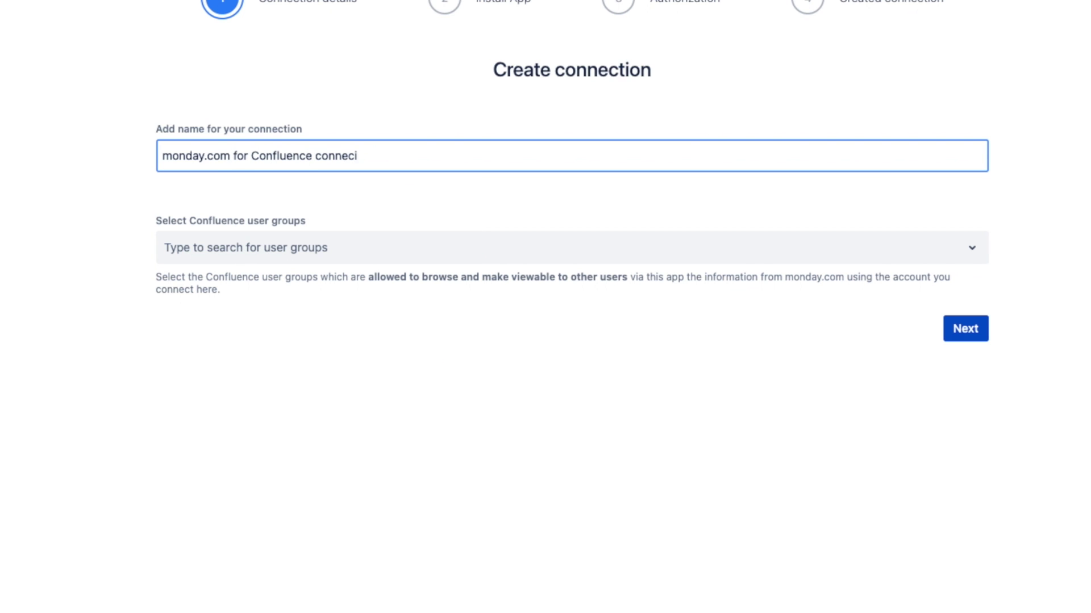
pyautogui.press('BackSpace')
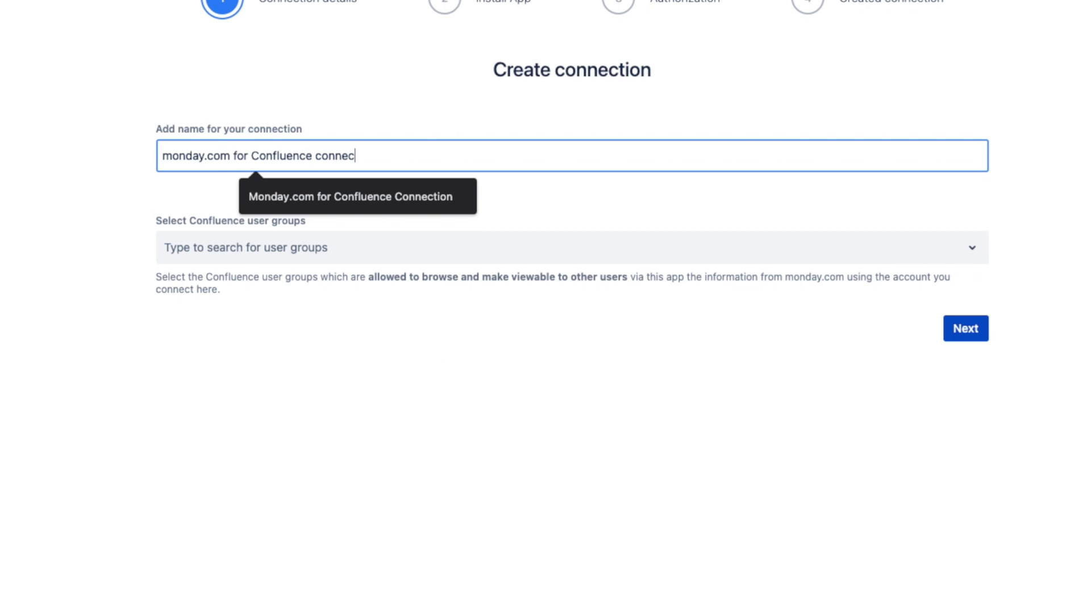
# - Give the administrators and confluence-admins-noproductionversion groups access to the connection
pyautogui.click(196, 244)
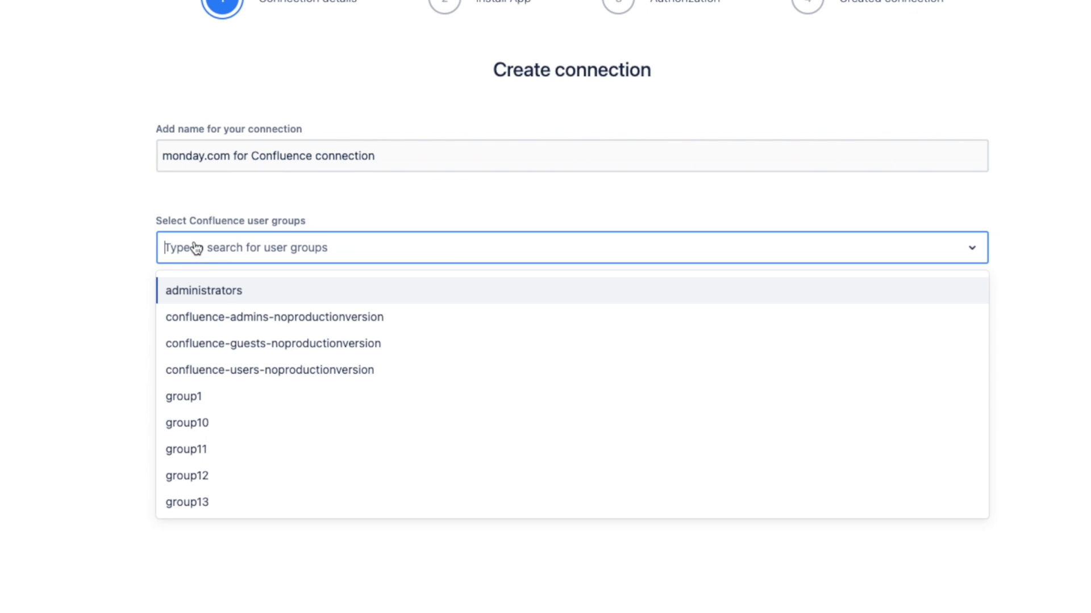
pyautogui.click(287, 290)
pyautogui.click(282, 260)
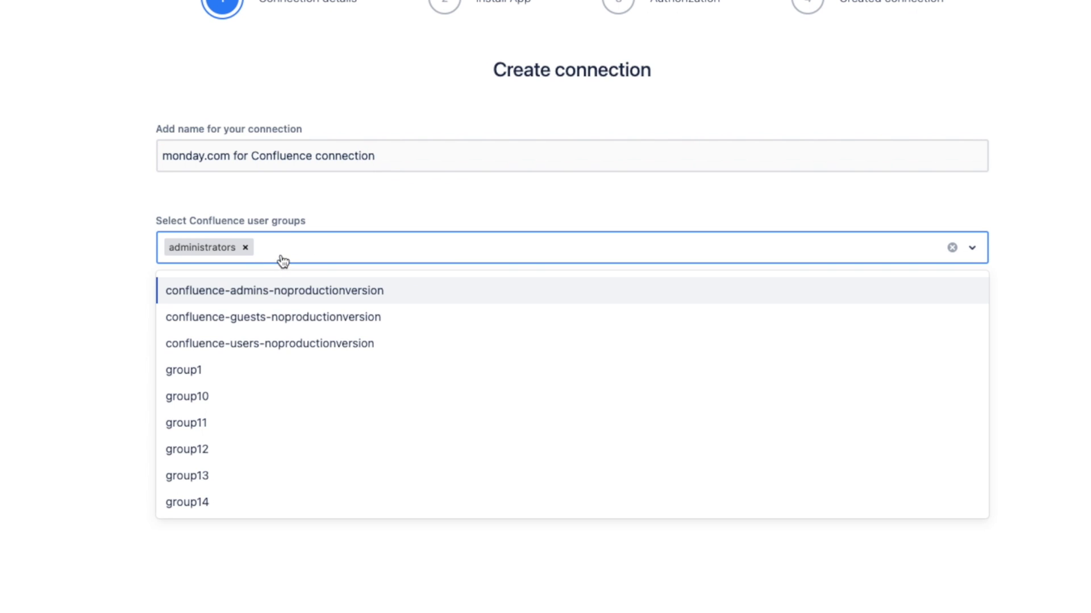
pyautogui.click(267, 294)
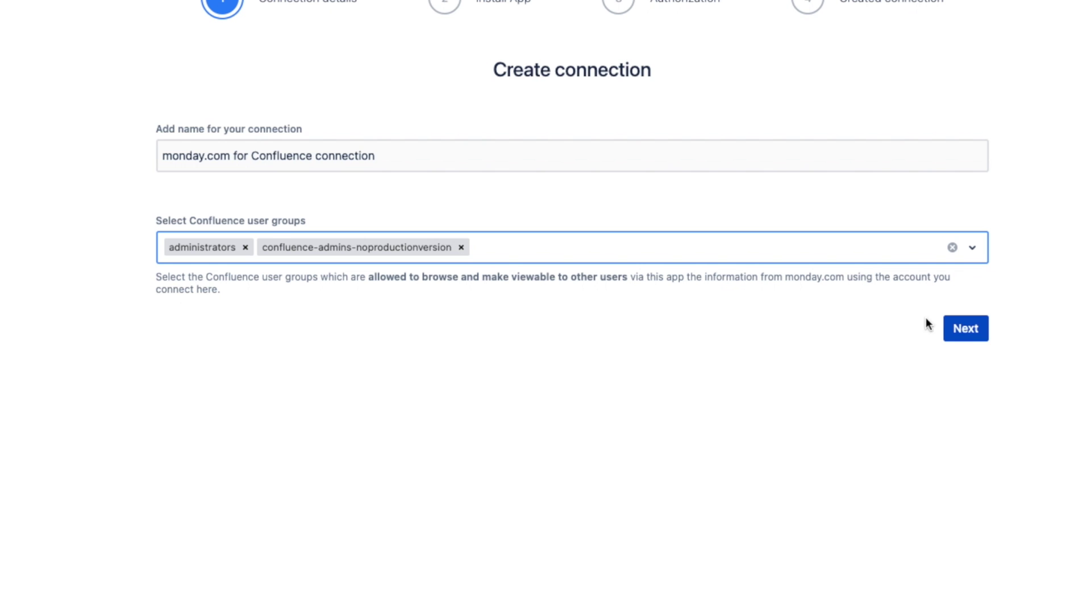
# - Submit the connection details and move on to the Install App step
pyautogui.click(956, 332)
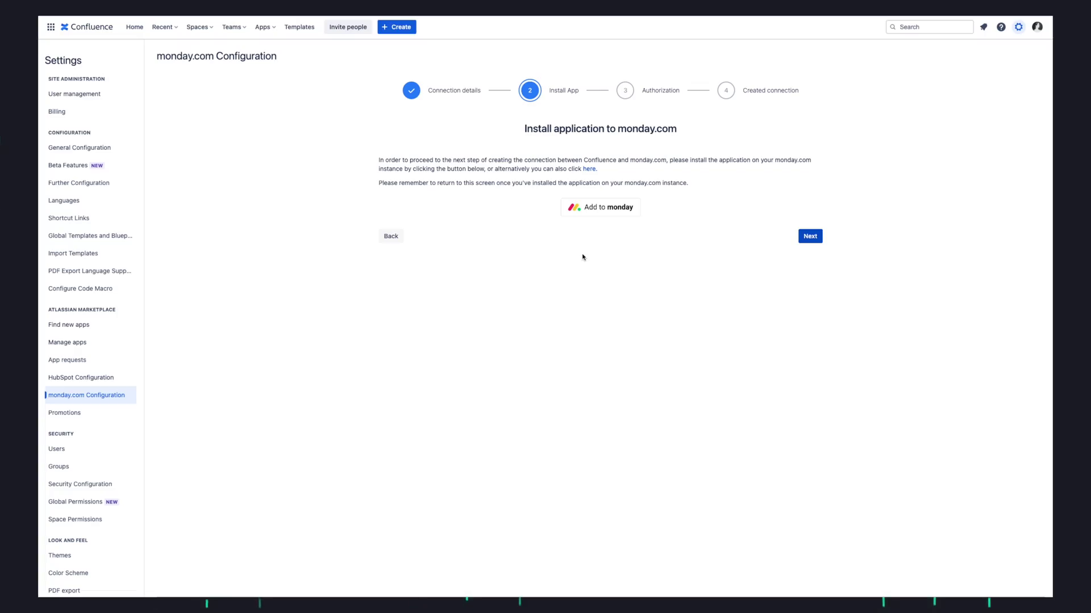
# - Install monday.com for Confluence for All Workspaces, then continue to Authorization in Confluence
pyautogui.click(606, 208)
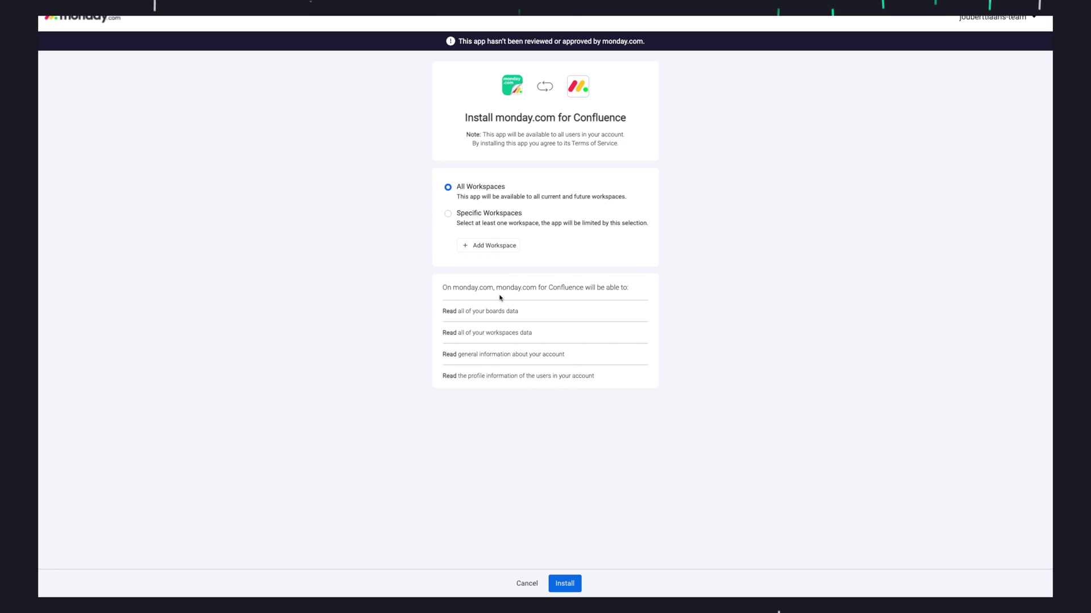
pyautogui.click(564, 584)
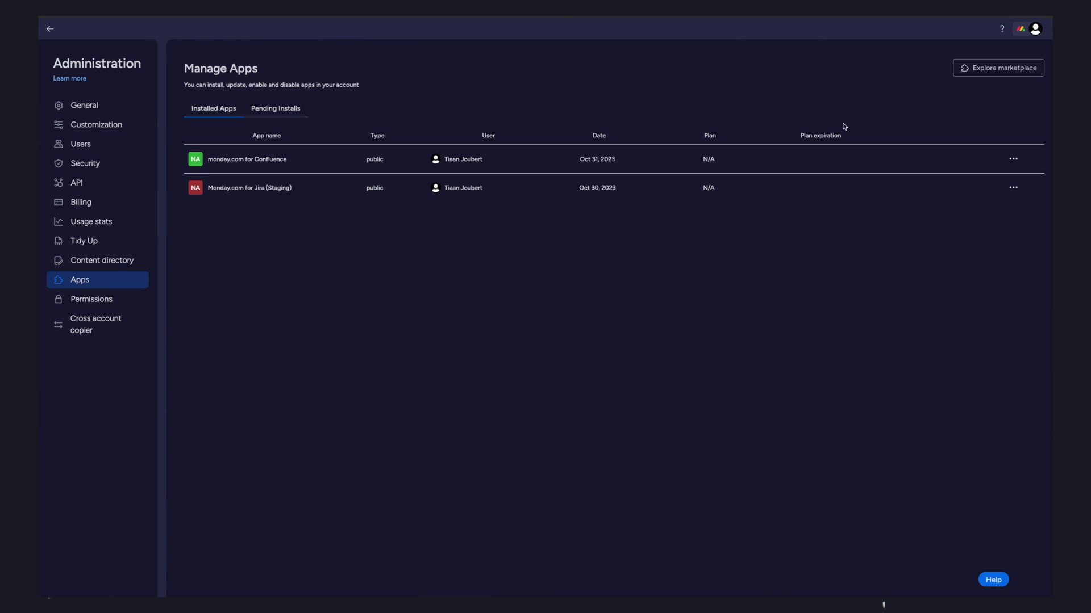
pyautogui.hotkey('ctrl', 'Tab')
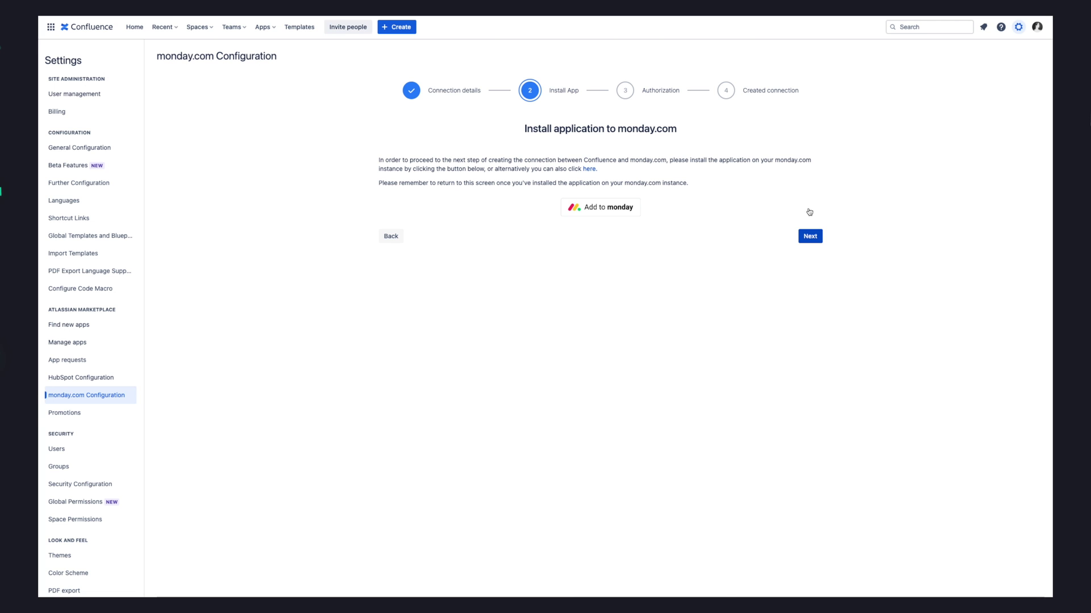
pyautogui.click(817, 235)
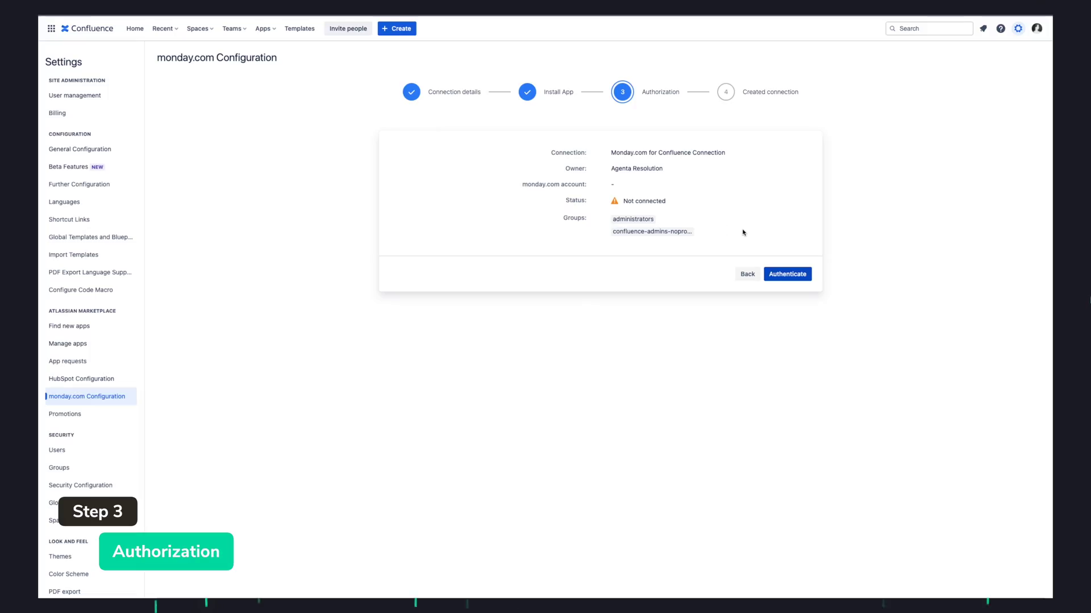
# - Authenticate and authorize the monday.com account for the Confluence connection
pyautogui.click(787, 274)
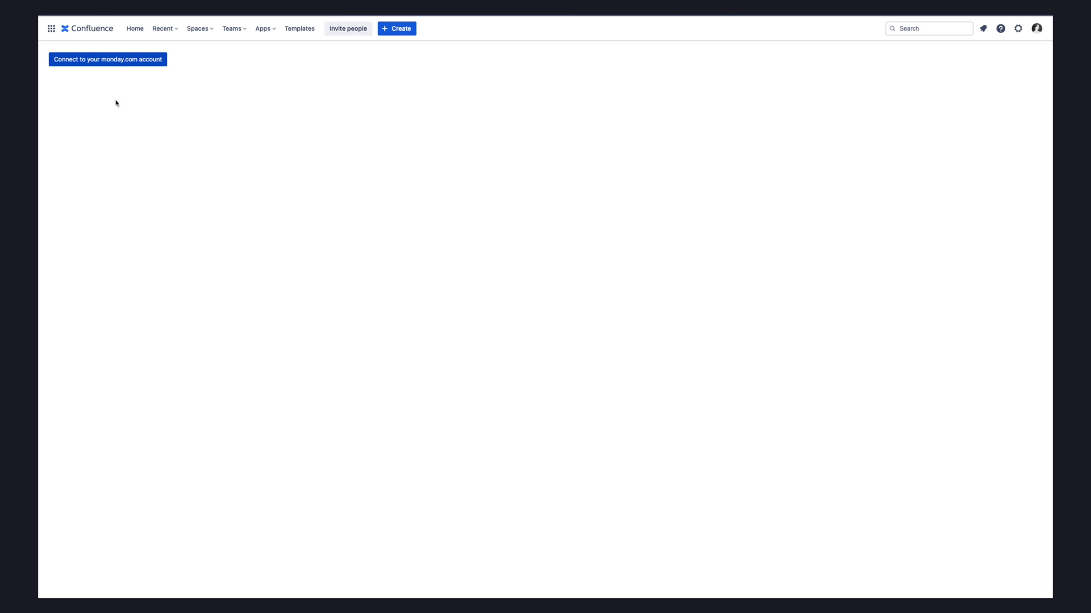
pyautogui.click(117, 62)
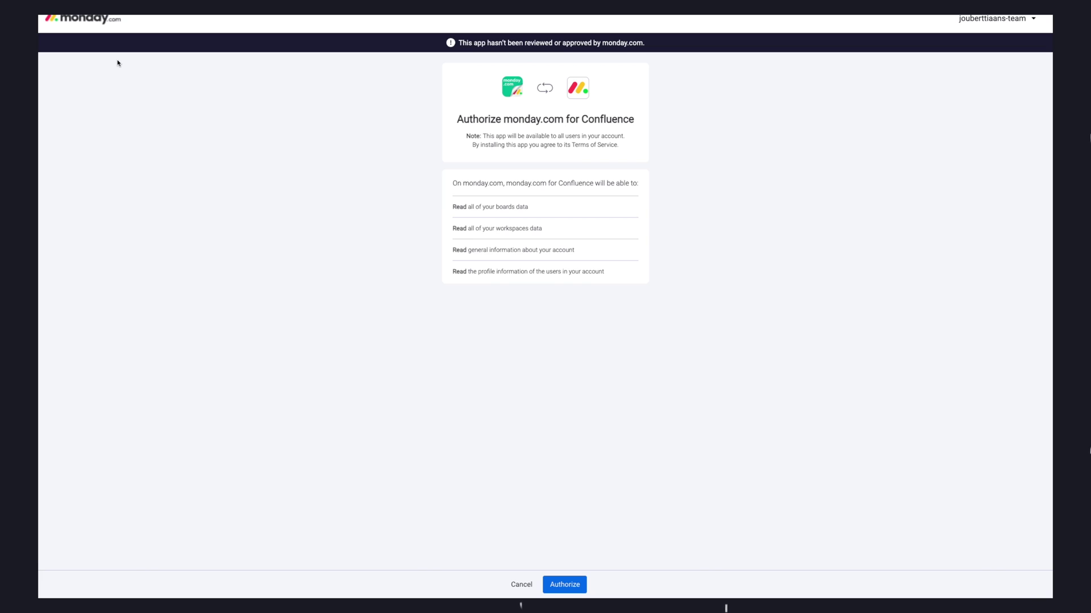
pyautogui.click(567, 585)
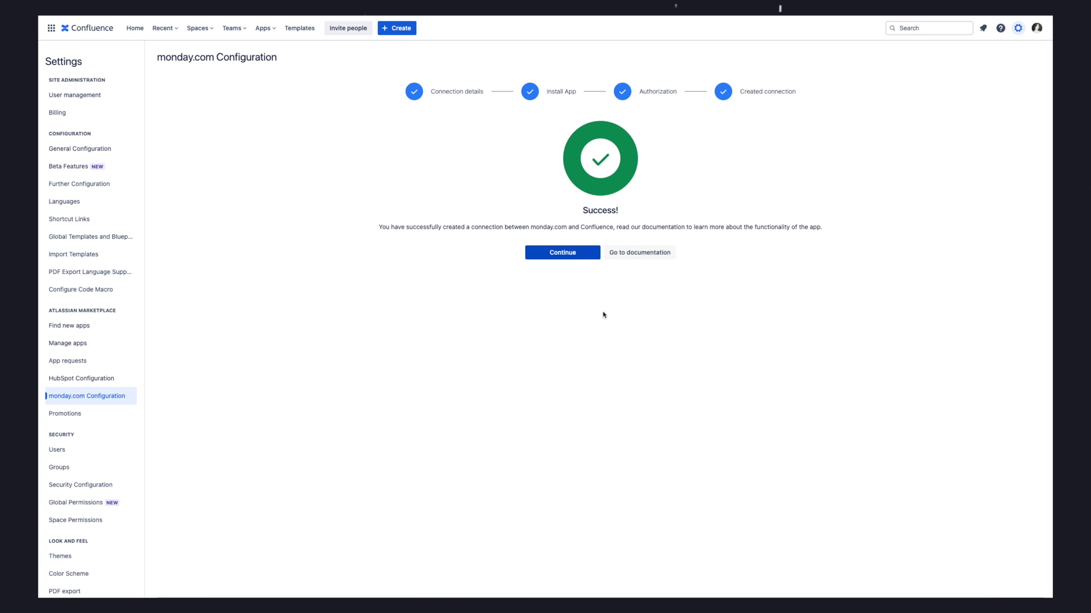
# - Acknowledge the Success message to view the completed monday.com connection
pyautogui.click(574, 253)
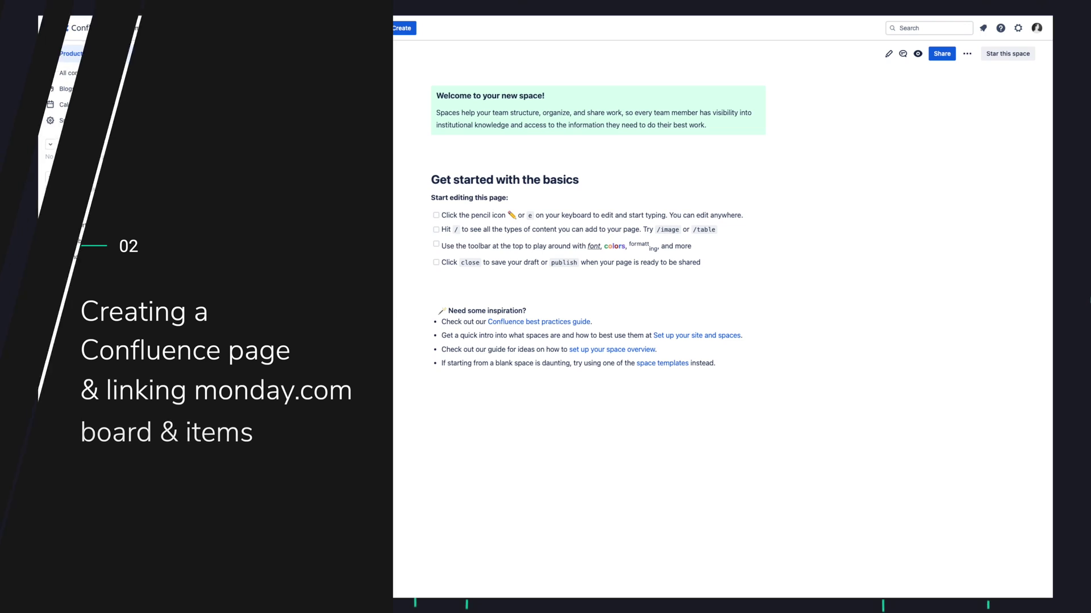
# - Create a 'Product Journey' page and insert the monday.com embed macro via /mon
pyautogui.click(407, 31)
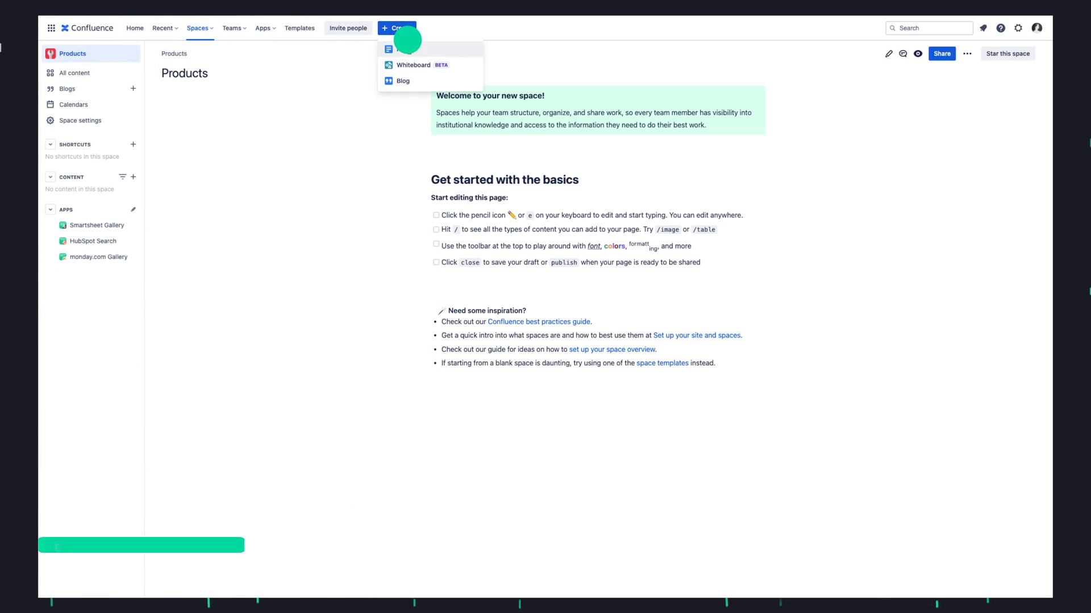
pyautogui.click(404, 49)
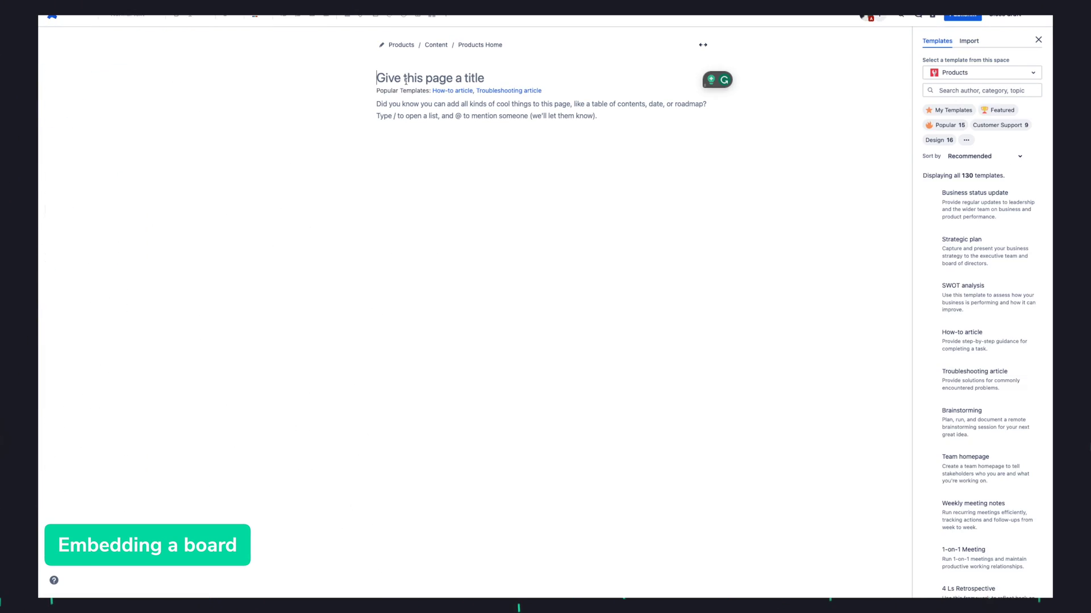
pyautogui.write('Product Jou')
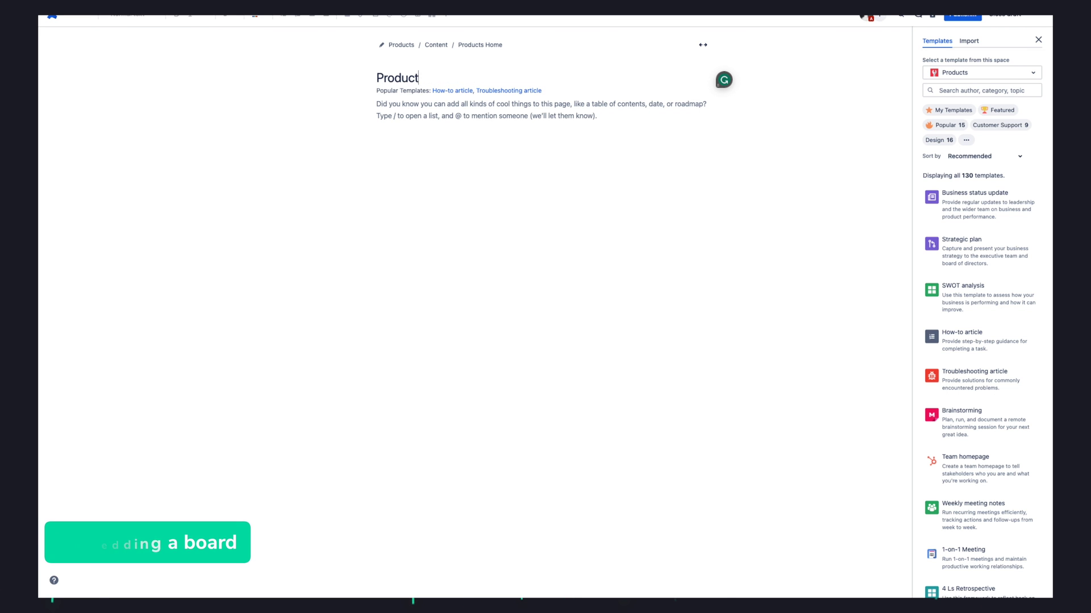
pyautogui.write('rney')
pyautogui.press('Return')
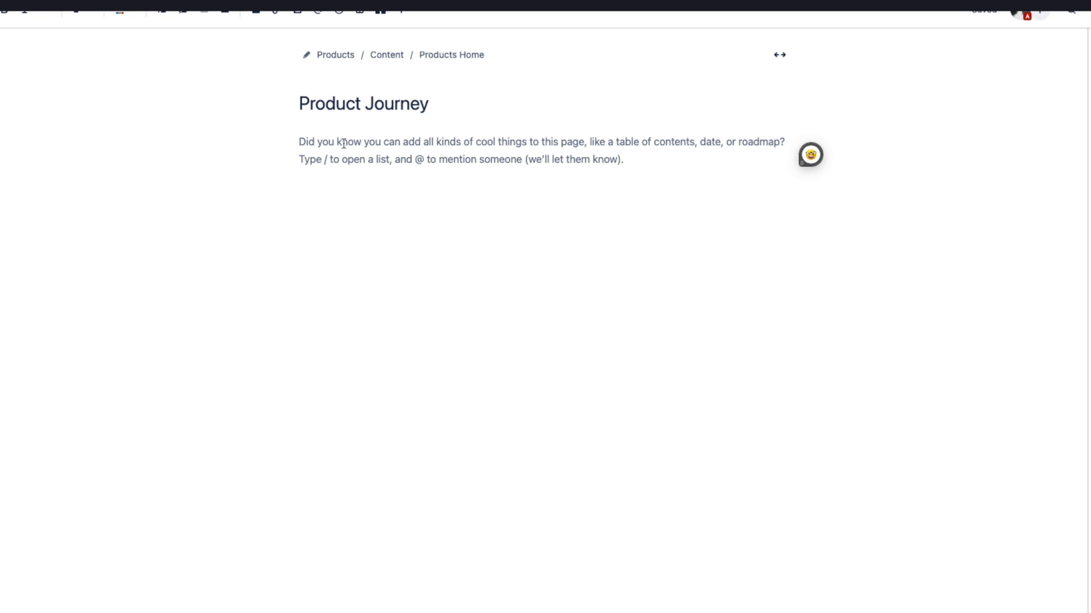
pyautogui.write('/mon')
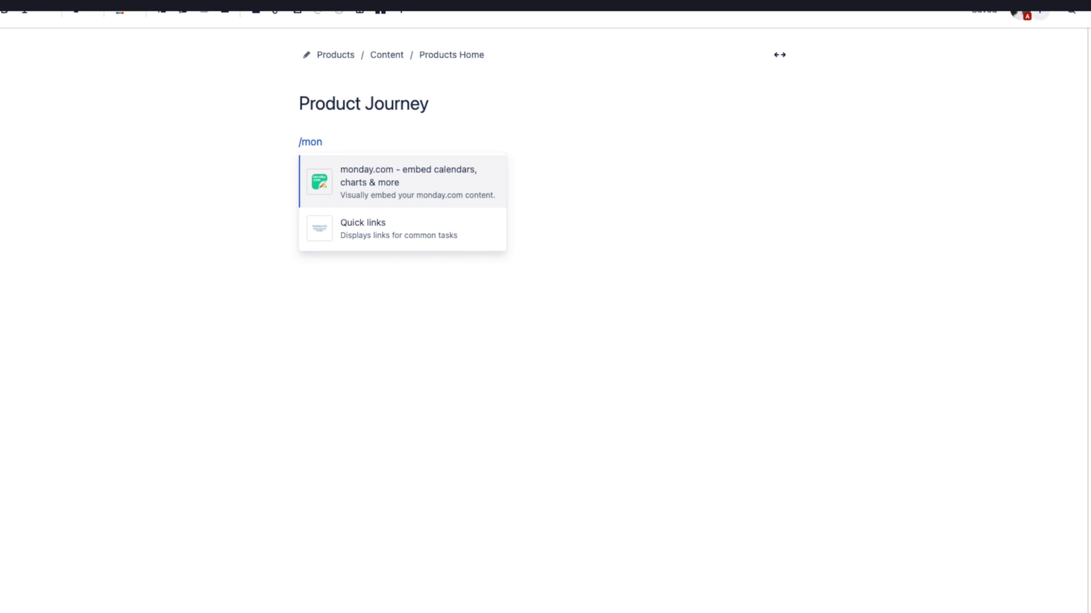
pyautogui.click(379, 181)
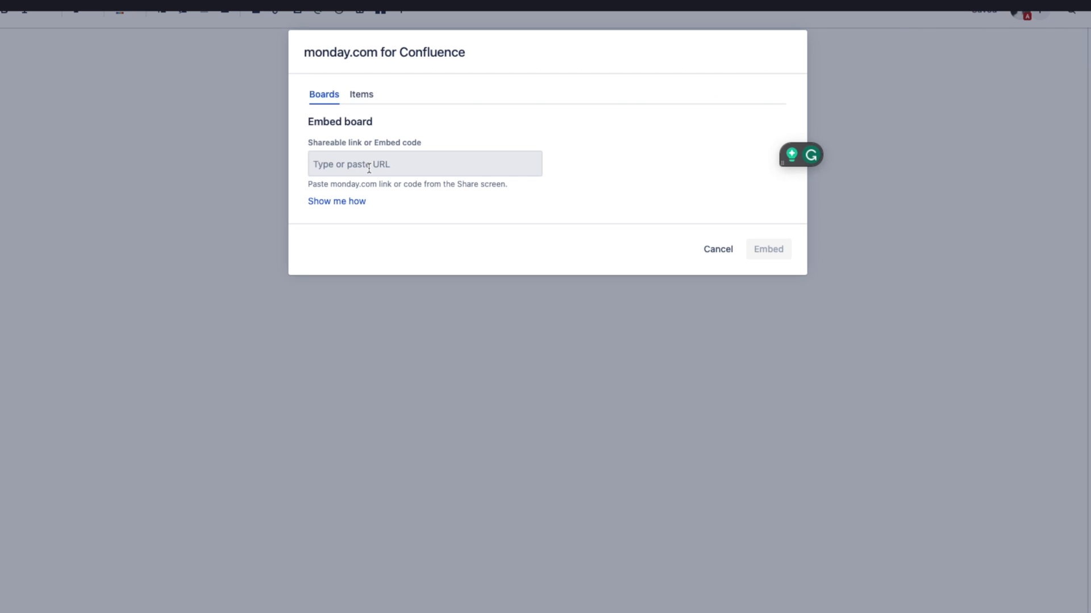
# - Copy the share link of the New Product Launch board's Main Table view
pyautogui.click(369, 169)
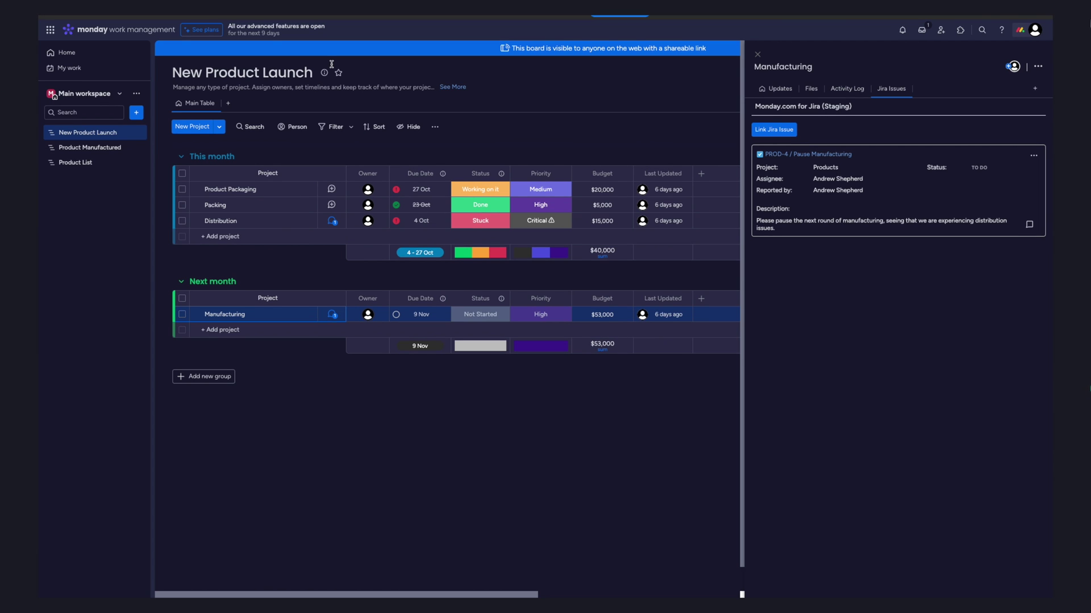
pyautogui.click(107, 135)
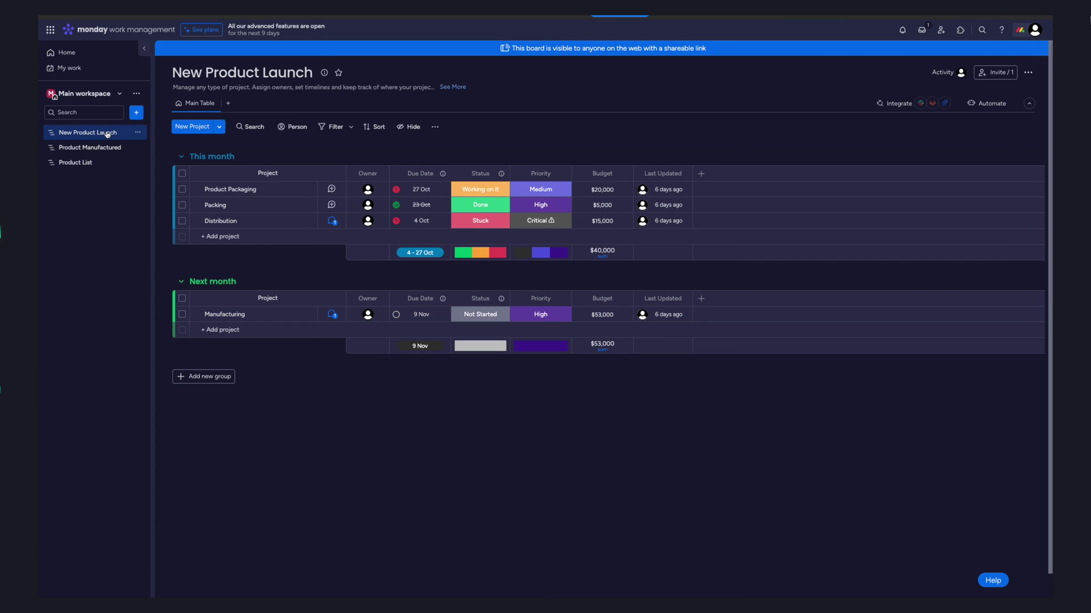
pyautogui.click(215, 109)
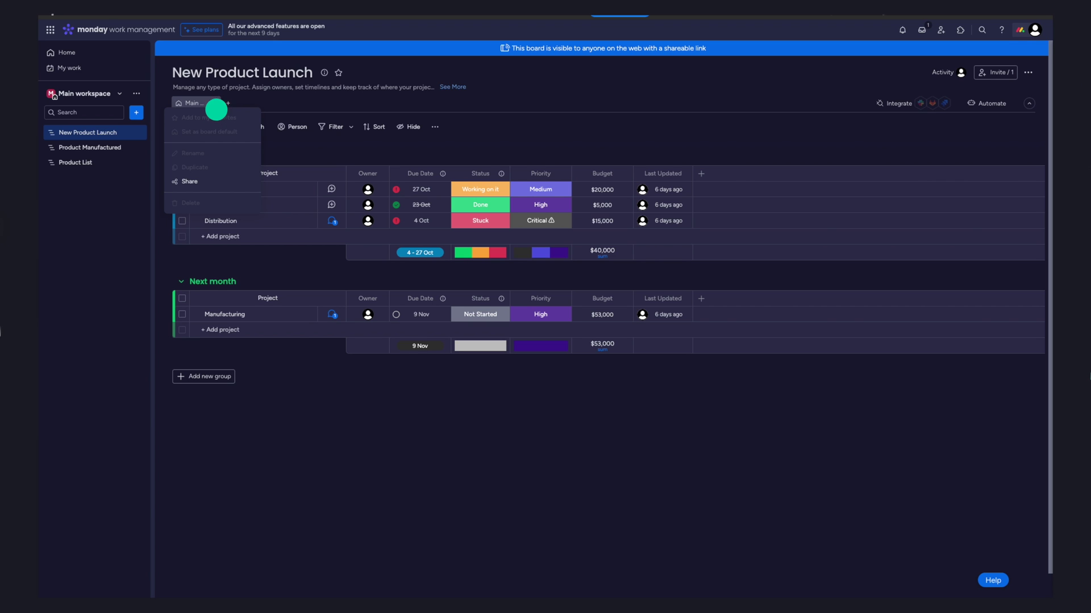
pyautogui.click(207, 180)
pyautogui.click(631, 286)
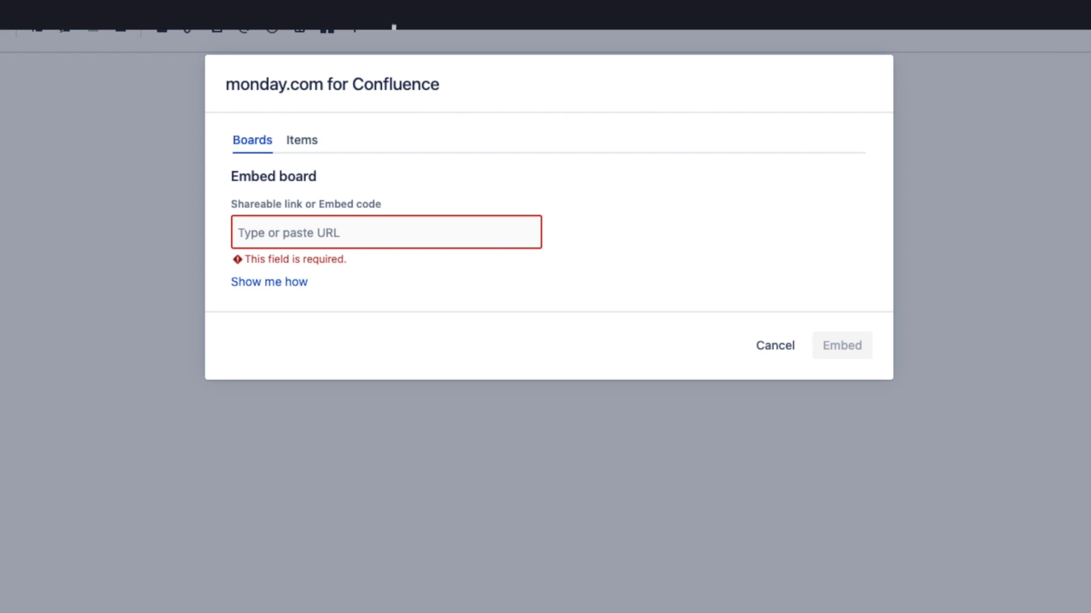
# - Embed the pasted board link named 'Product Journey' at 125% zoom and 600 height
pyautogui.click(433, 217)
pyautogui.press('super+v')
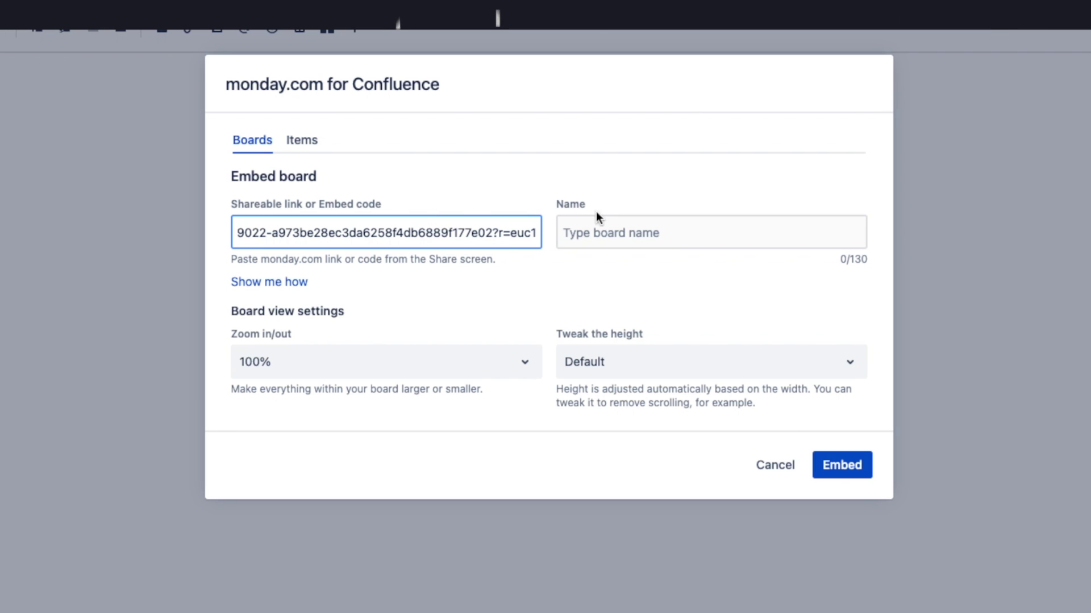
pyautogui.click(603, 227)
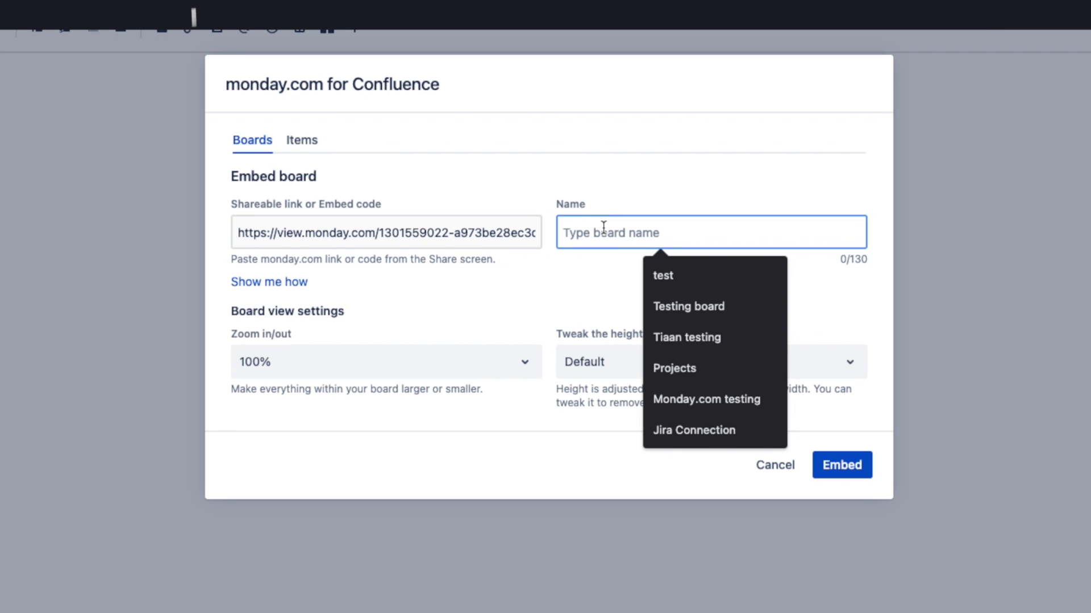
pyautogui.write('Product Journey')
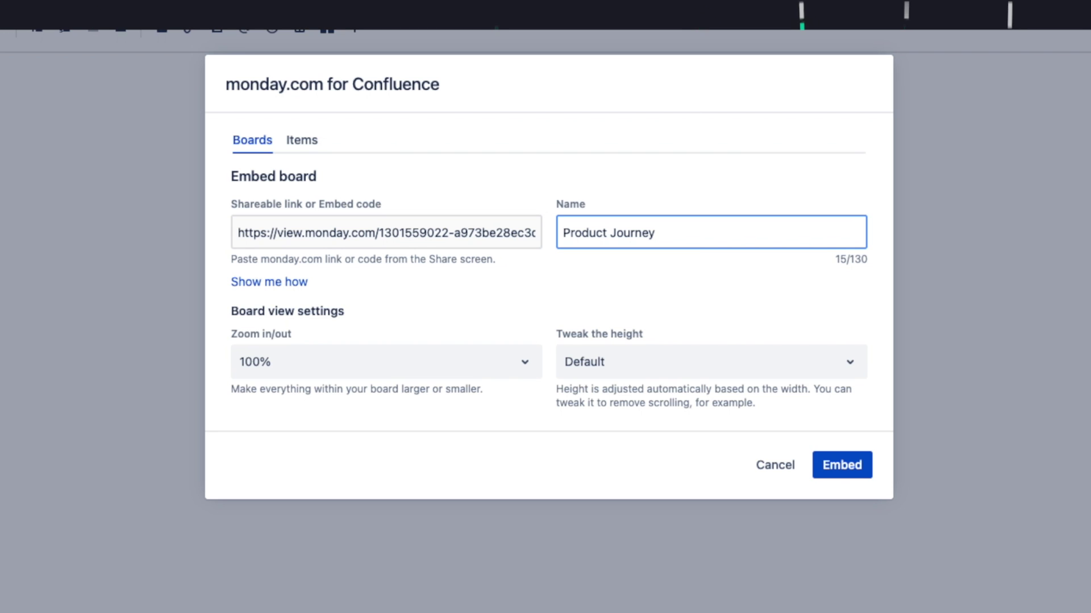
pyautogui.click(378, 361)
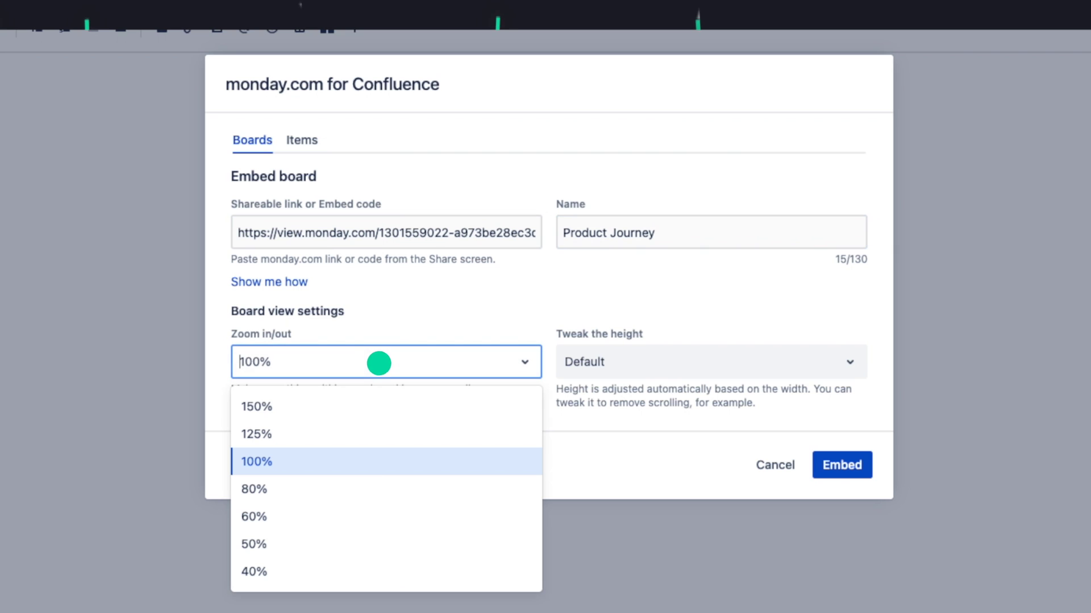
pyautogui.click(335, 432)
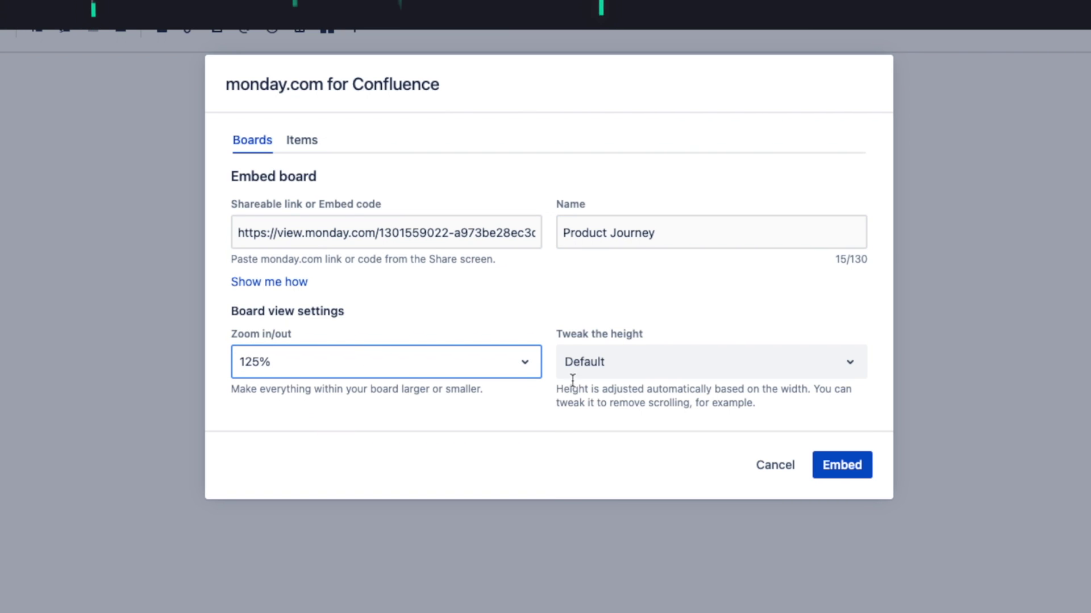
pyautogui.click(618, 365)
pyautogui.click(625, 489)
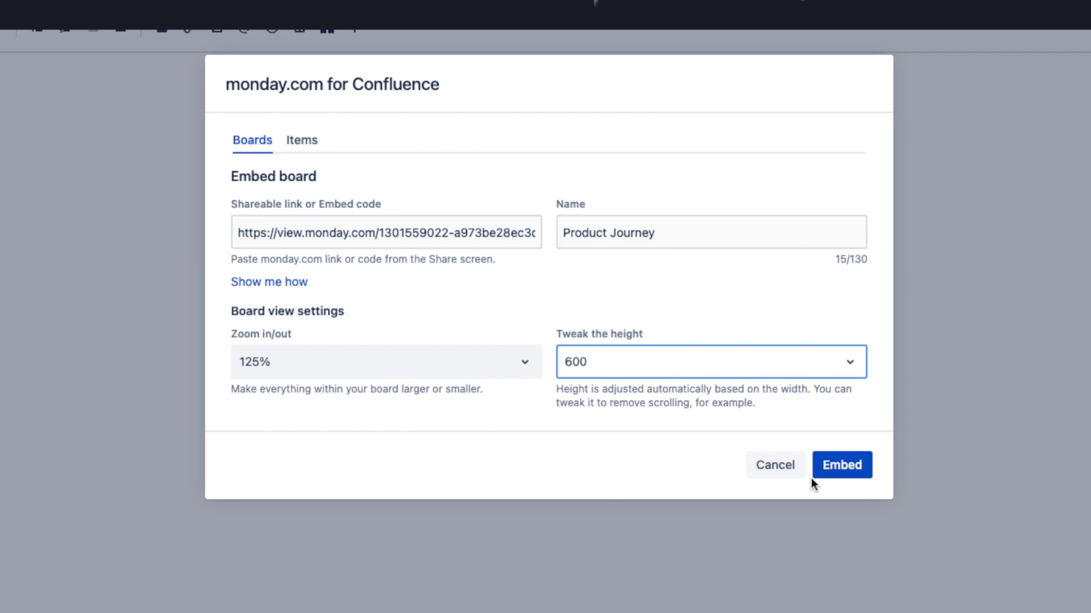
pyautogui.click(843, 480)
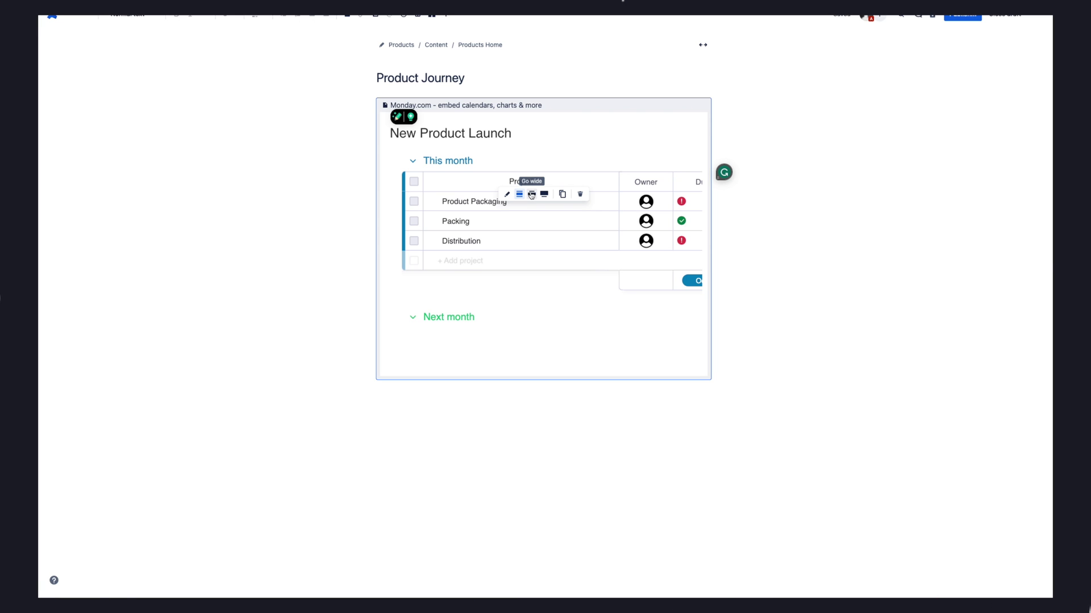
# - Reset the embedded New Product Launch board's zoom to 100% so This month and Next month both show
pyautogui.click(508, 393)
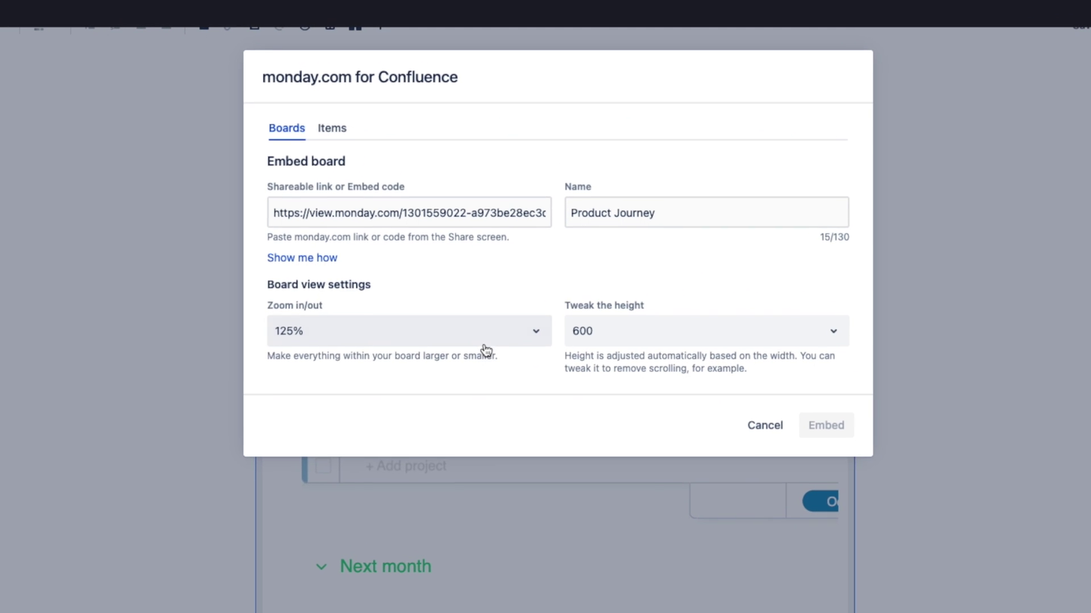
pyautogui.click(504, 206)
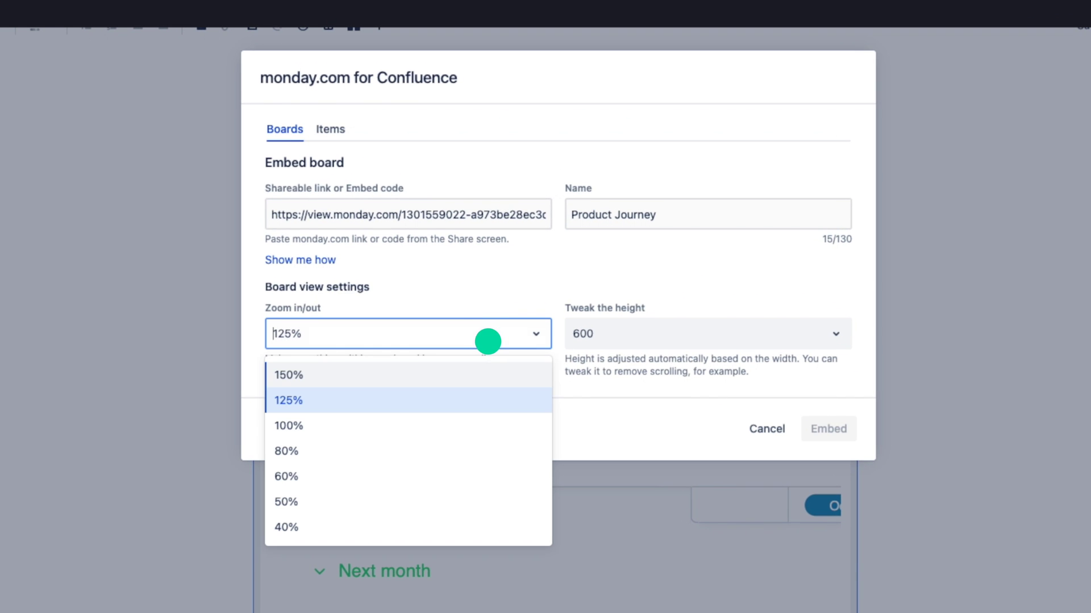
pyautogui.click(441, 431)
pyautogui.click(818, 432)
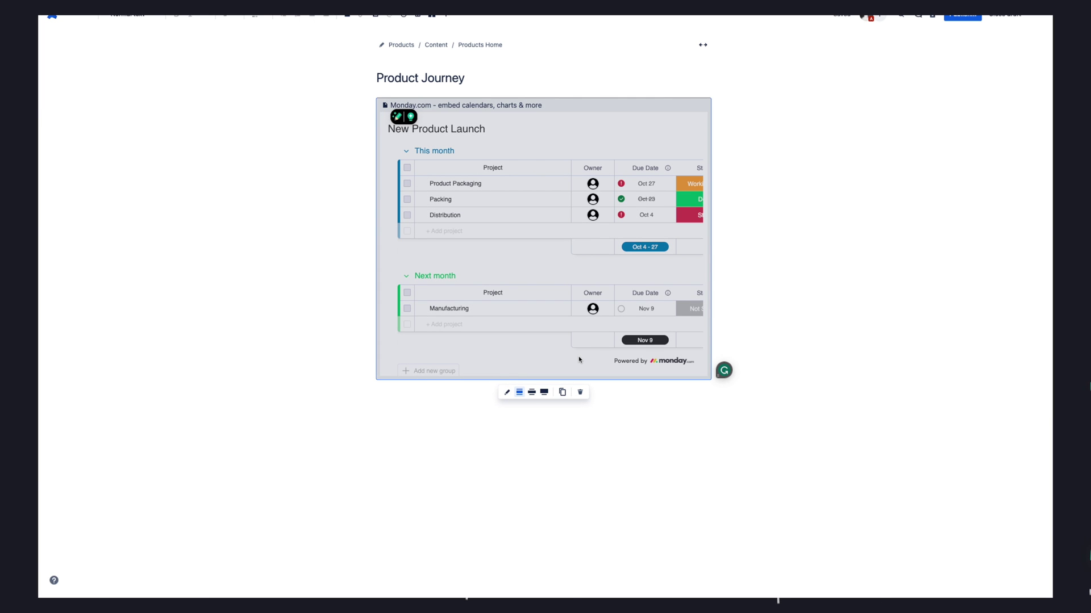
# - Set the board embed to full page width, then paste and delete a duplicate copy
pyautogui.click(544, 391)
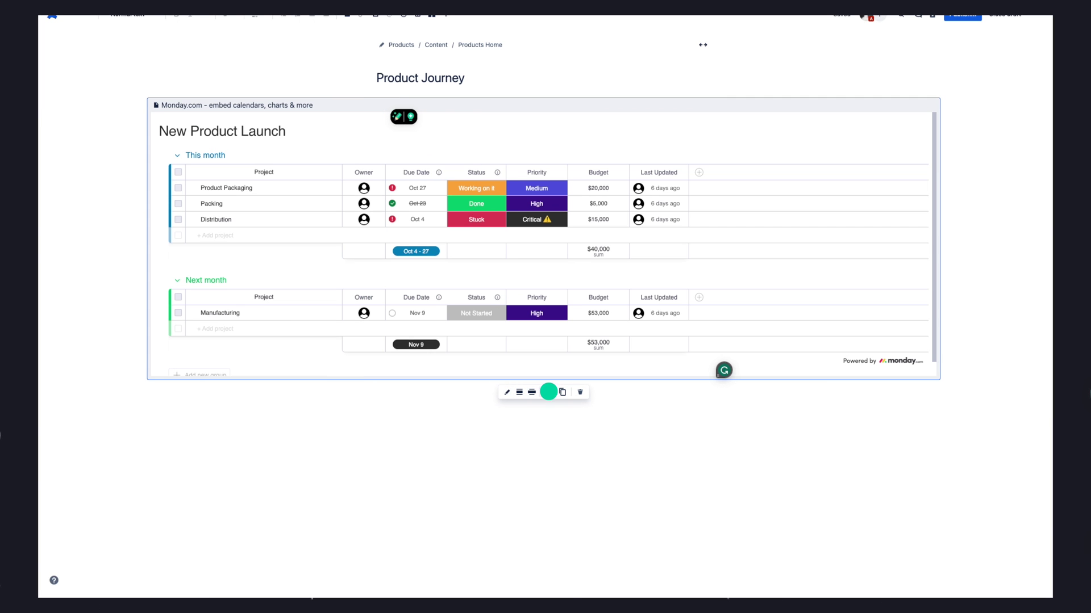
pyautogui.click(562, 392)
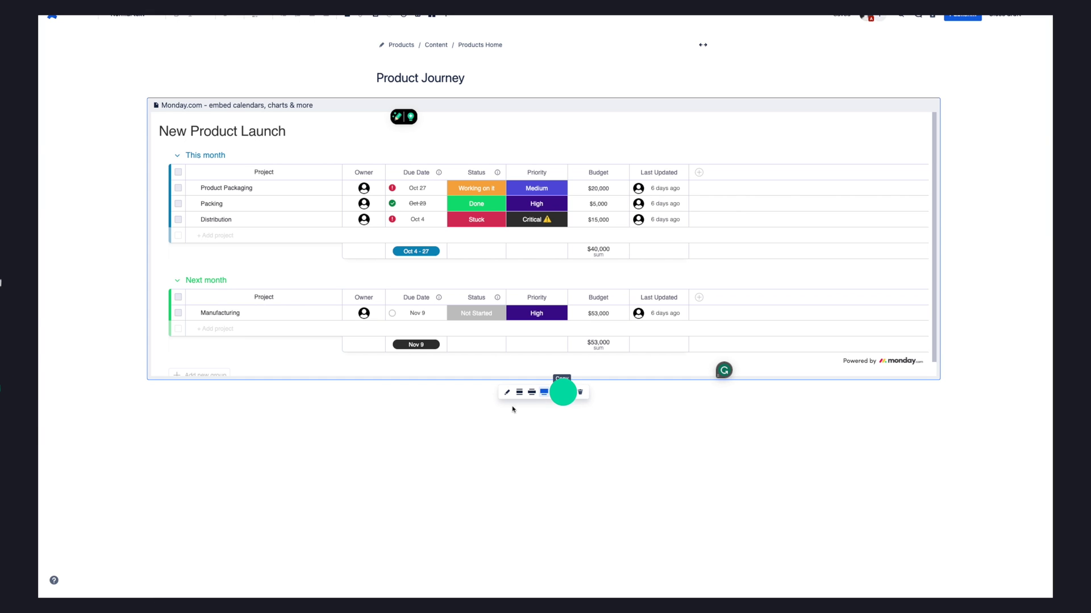
pyautogui.hotkey('ctrl', 'v')
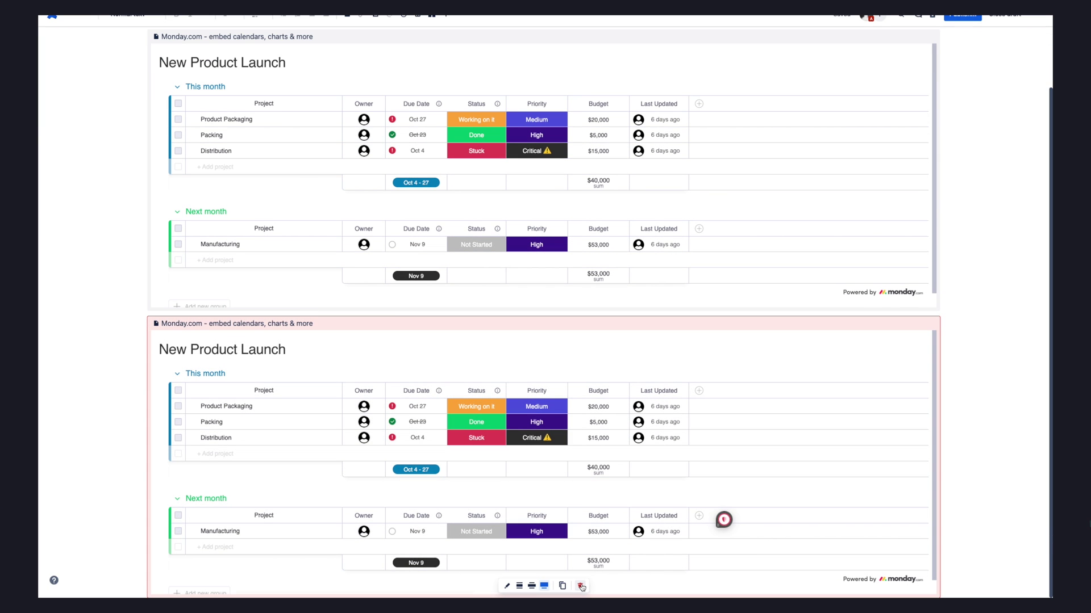
pyautogui.click(580, 587)
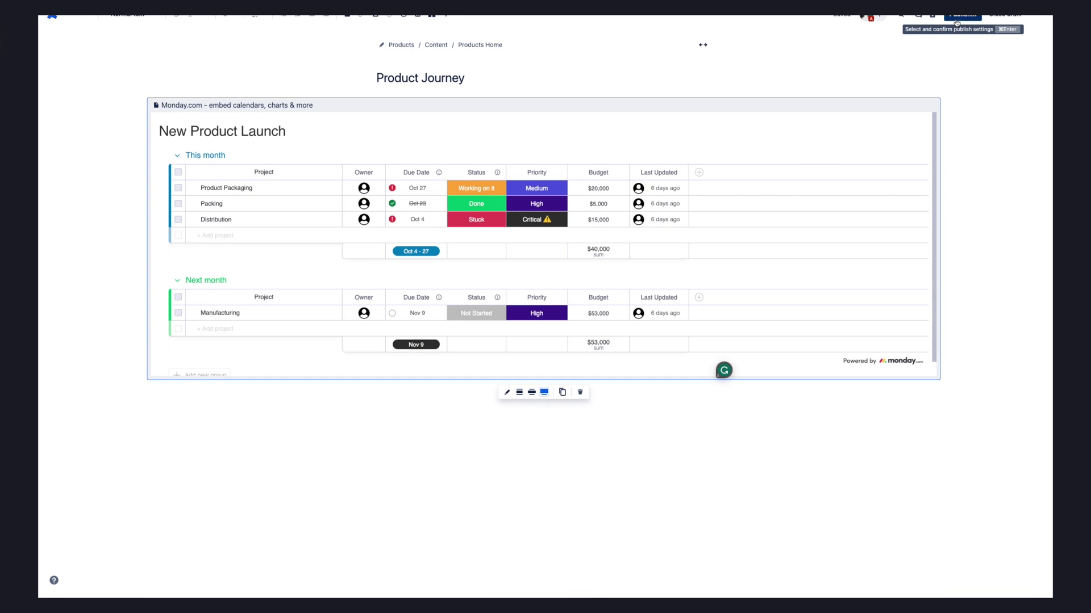
# - Publish the Product Journey page and confirm in the Publish page dialog
pyautogui.click(957, 17)
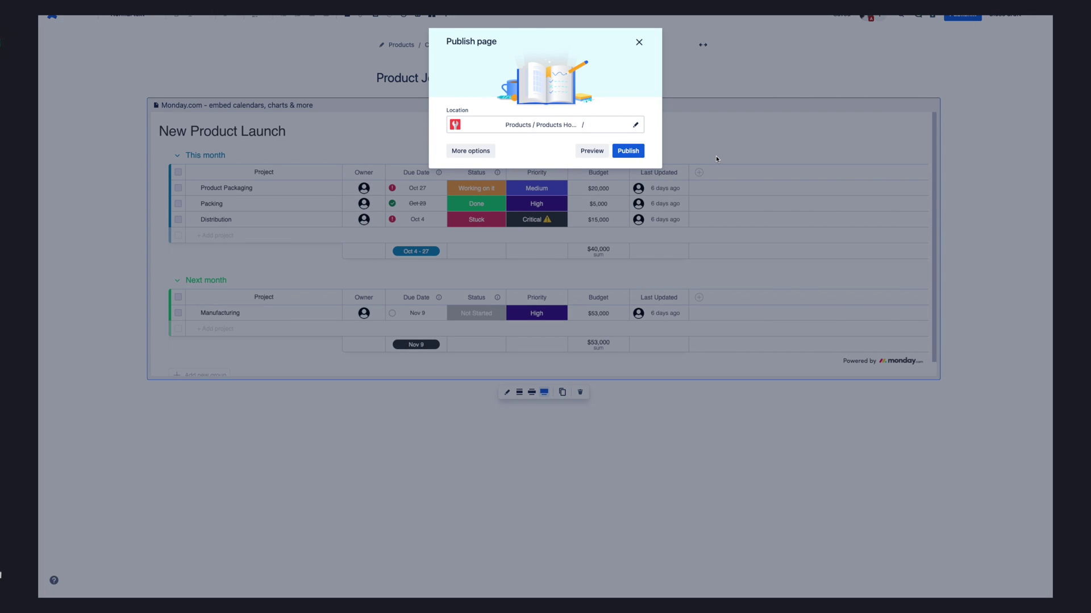
pyautogui.click(635, 152)
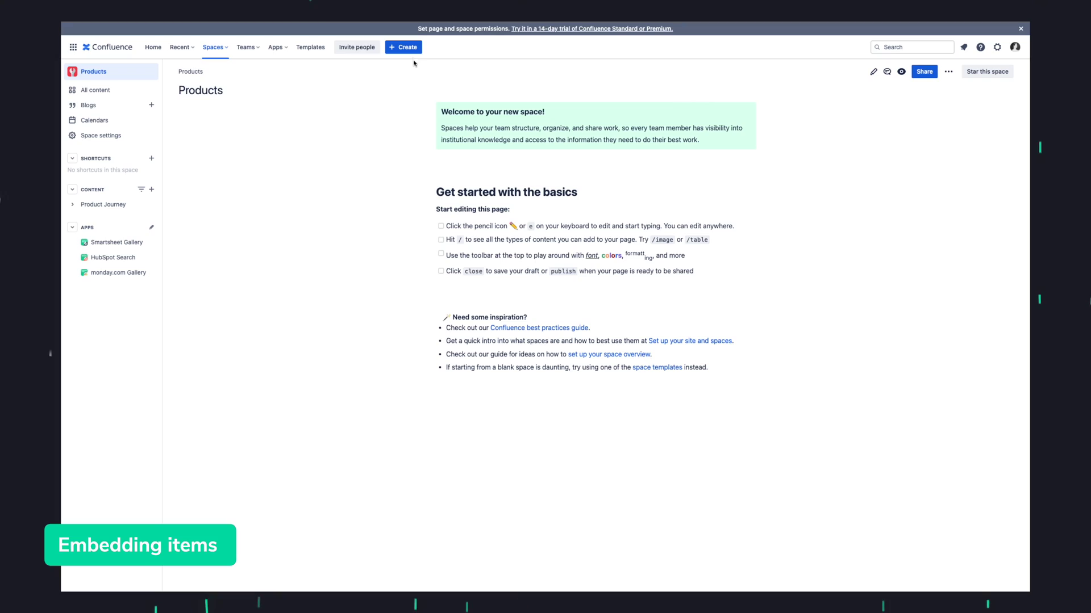
# - Create a new blank page titled 'Product distribution'
pyautogui.click(413, 50)
pyautogui.click(414, 73)
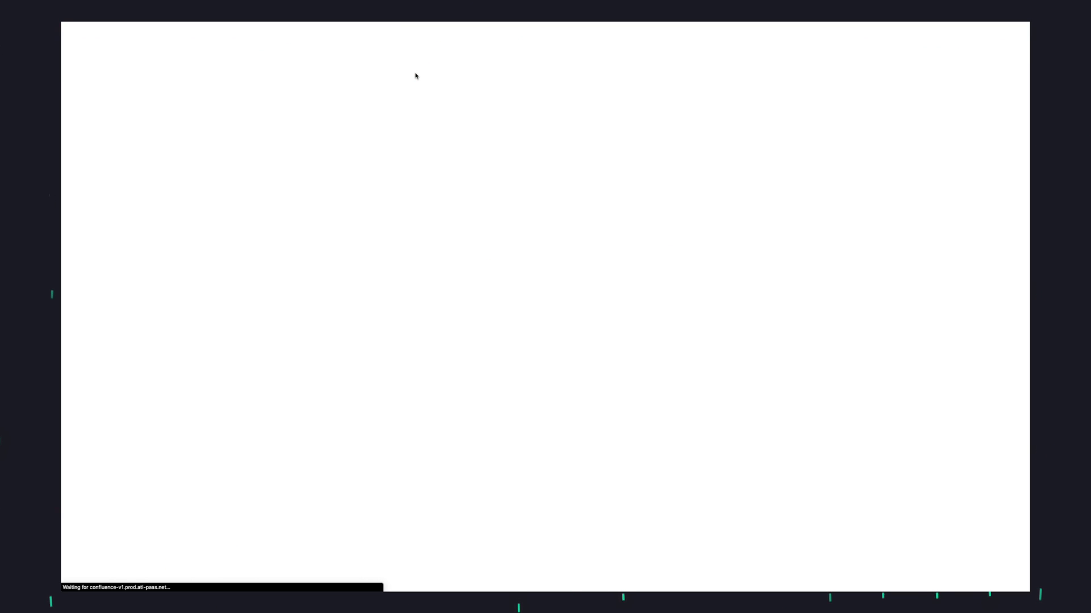
pyautogui.write('Product distribution')
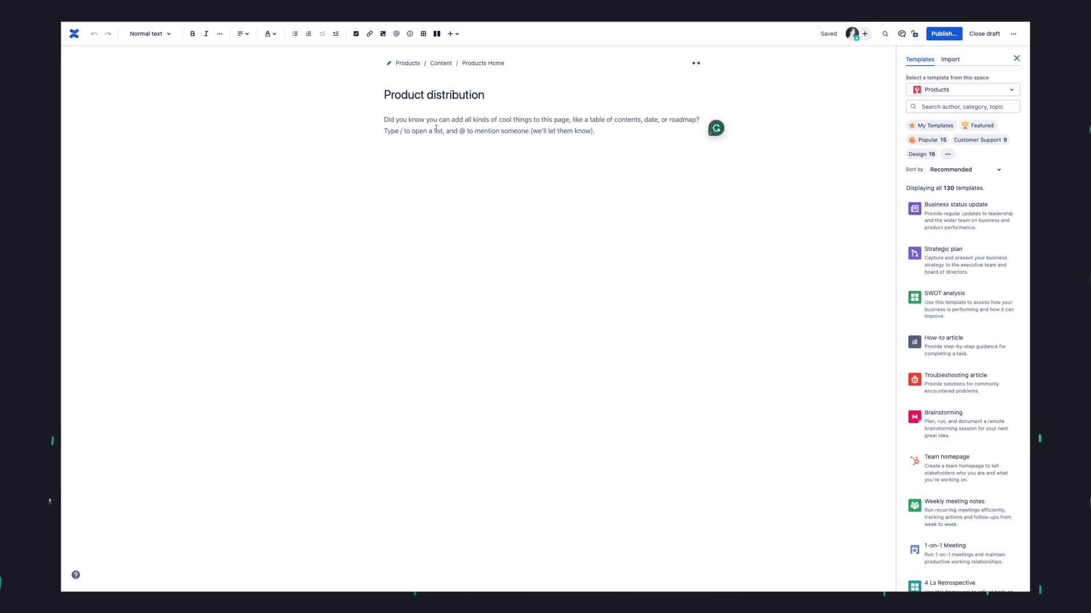
# - Insert the monday.com for Confluence macro into the page body using /mon
pyautogui.click(436, 128)
pyautogui.write('/')
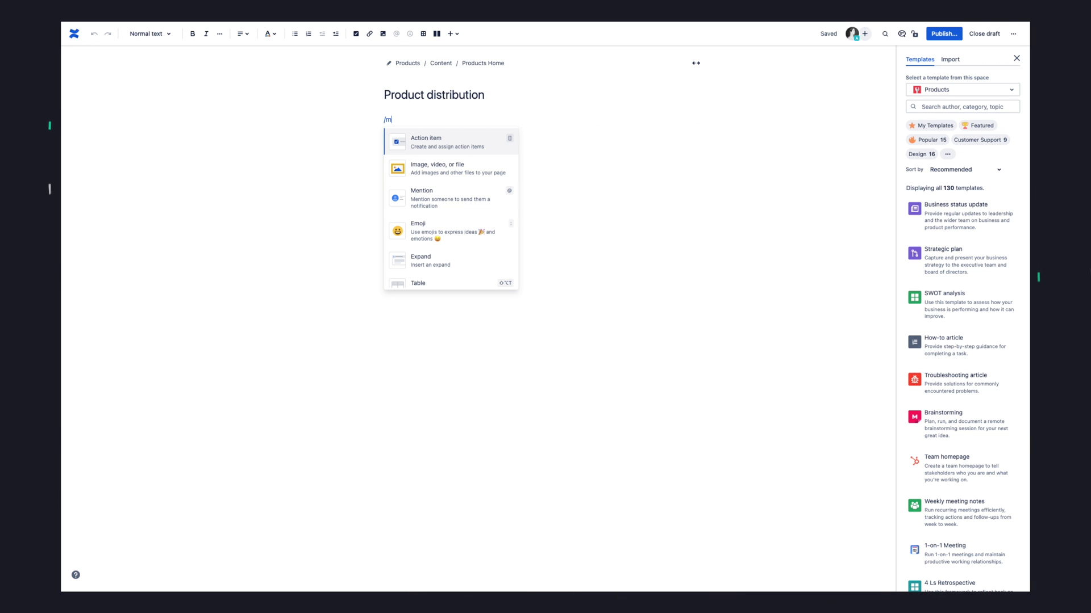
pyautogui.write('mon')
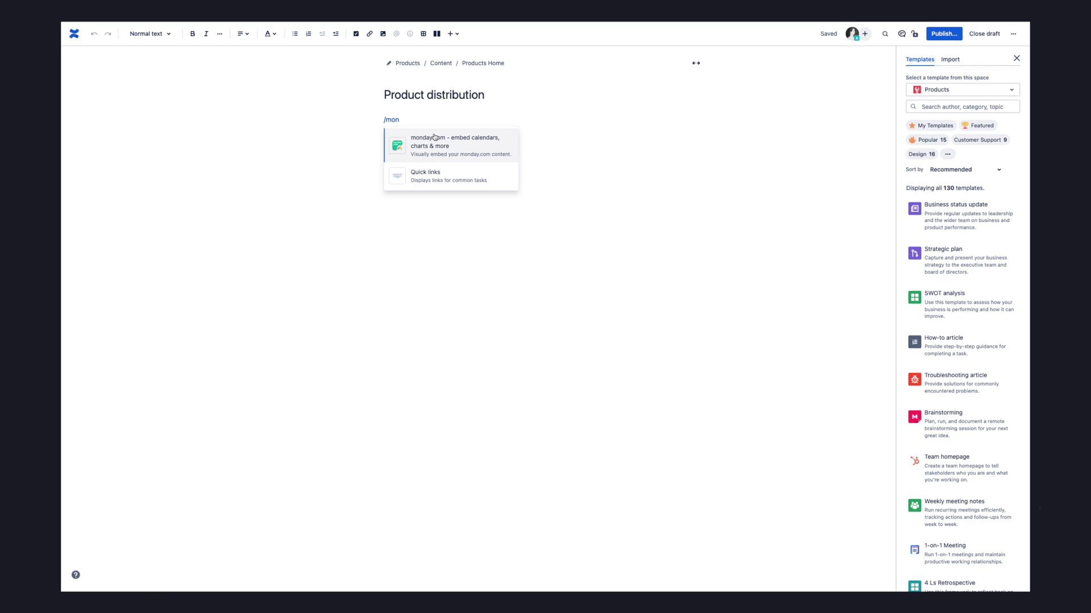
pyautogui.click(430, 140)
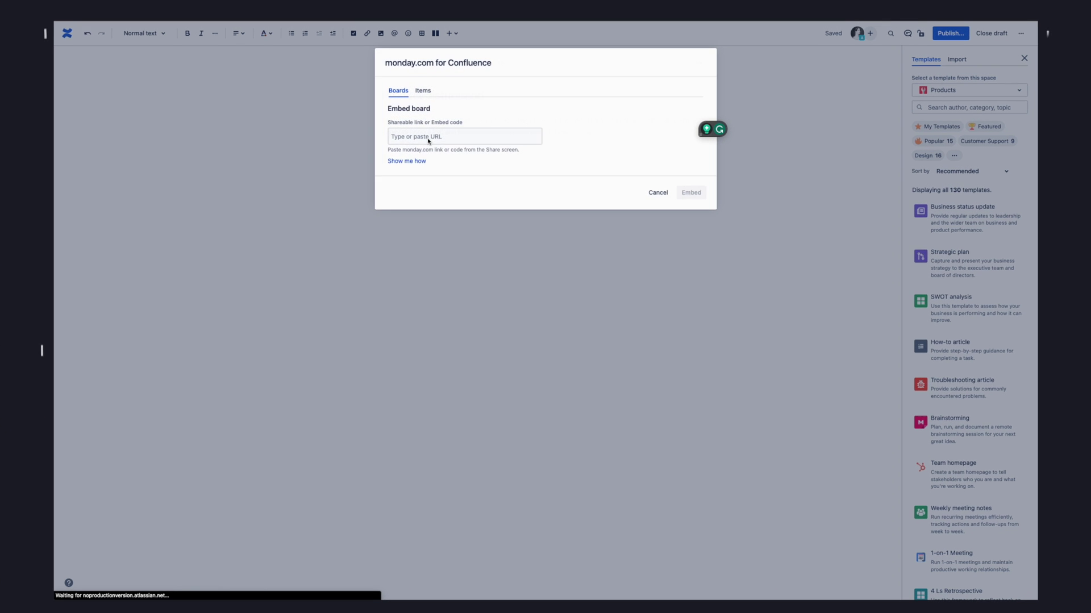
# - On the Items tab, choose Main workspace and the New Product Launch board
pyautogui.click(396, 101)
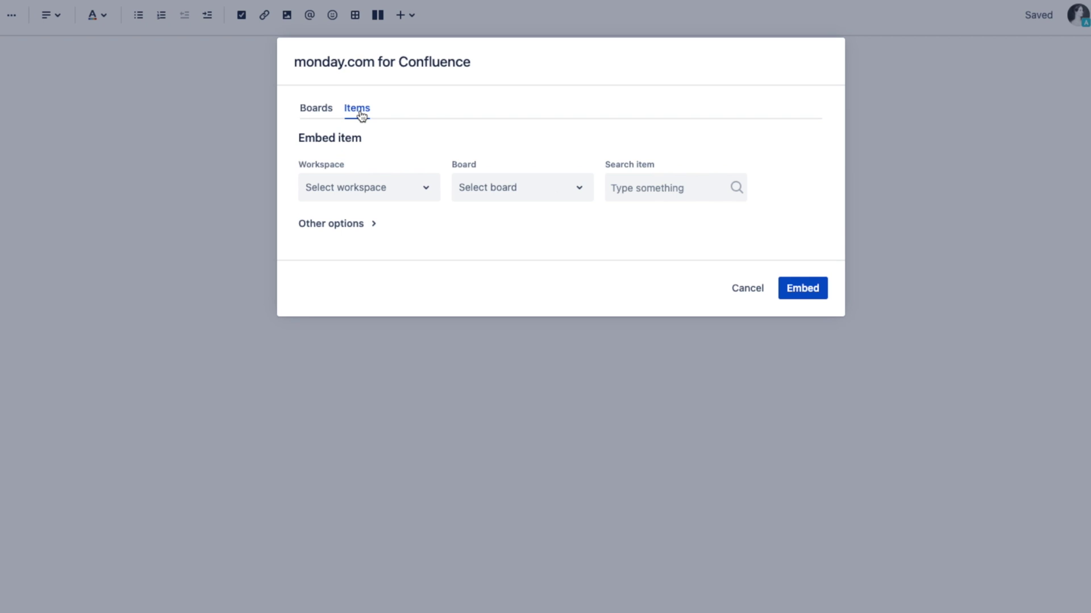
pyautogui.click(360, 190)
pyautogui.click(363, 246)
pyautogui.click(567, 199)
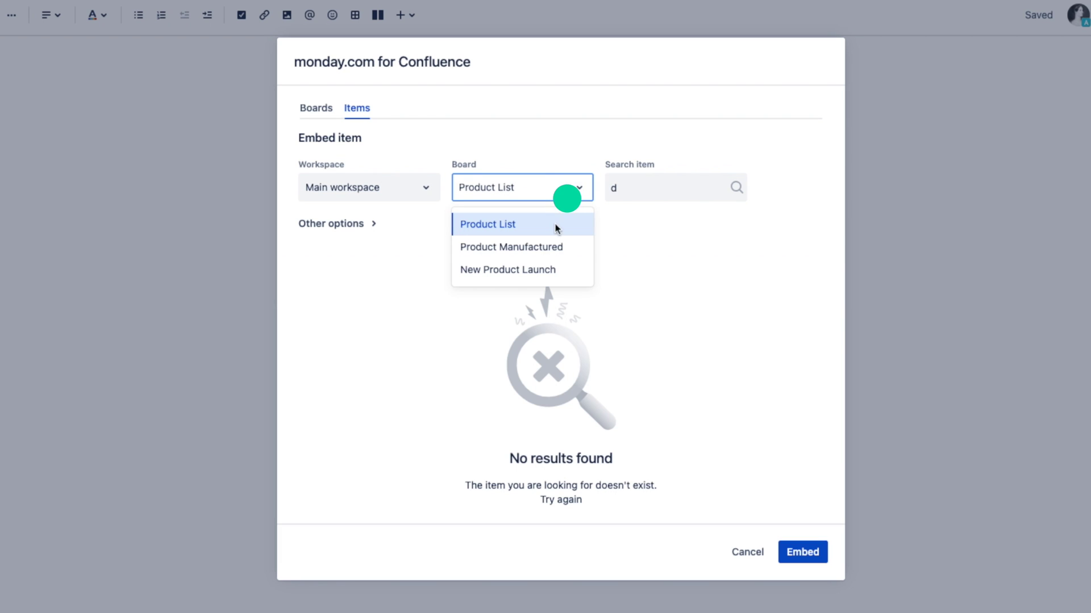
pyautogui.click(555, 270)
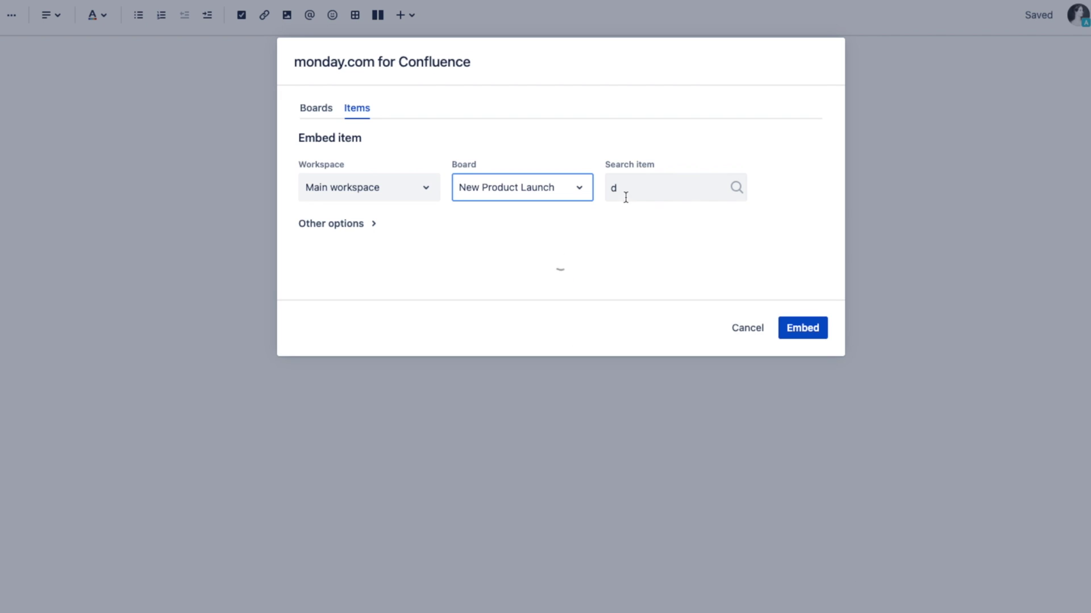
# - Clear the search and tick Product Packaging, Packing, Distribution and Manufacturing
pyautogui.click(626, 197)
pyautogui.press('BackSpace')
pyautogui.click(313, 299)
pyautogui.click(313, 328)
pyautogui.click(313, 358)
pyautogui.click(313, 458)
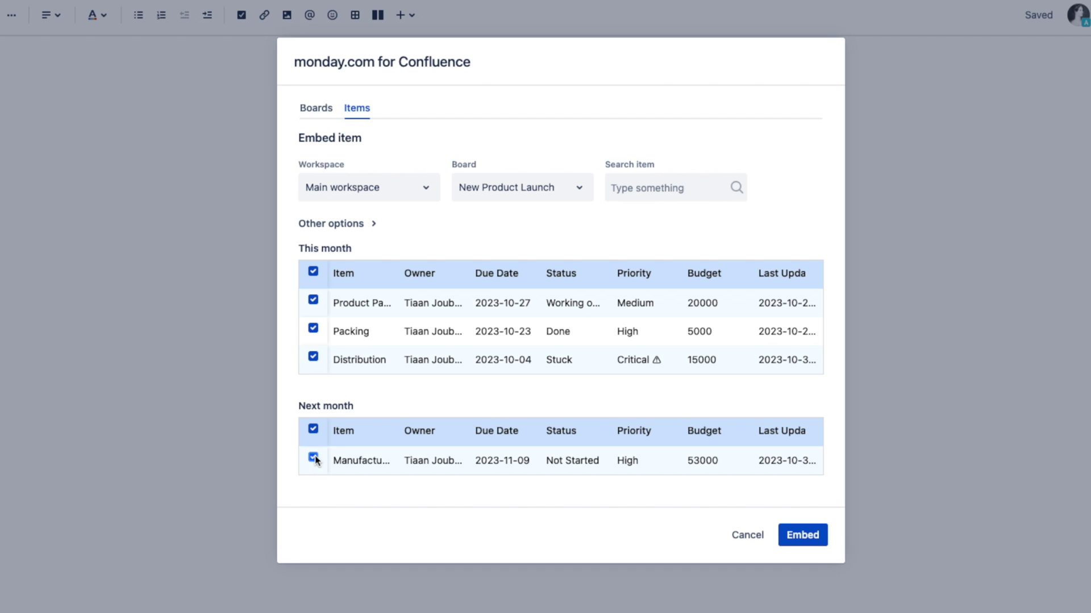
# - Under Other options, filter out the Budget column and the Next month group
pyautogui.click(374, 230)
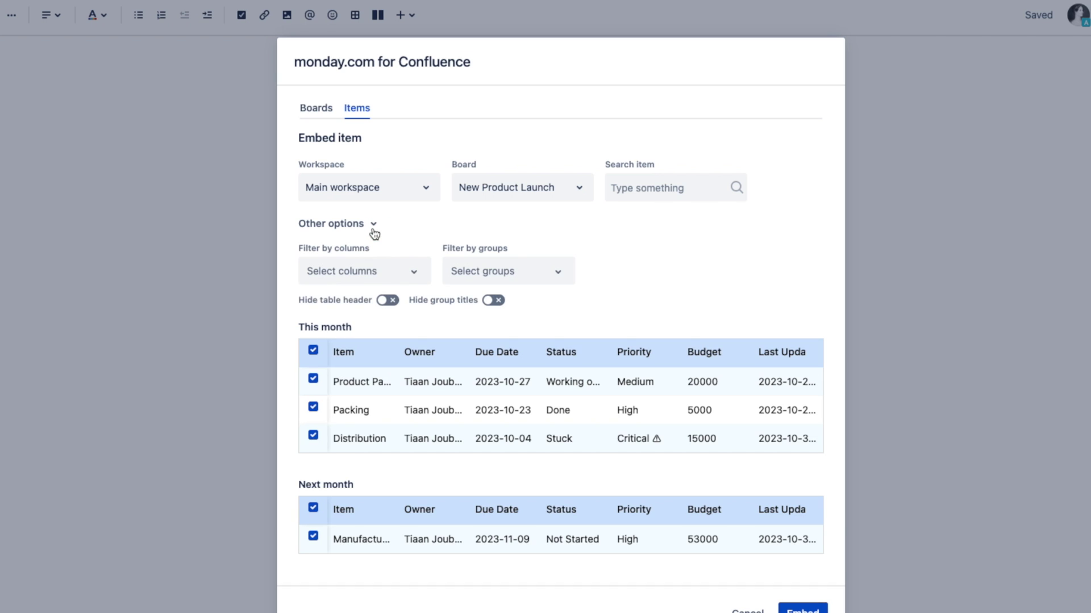
pyautogui.click(412, 272)
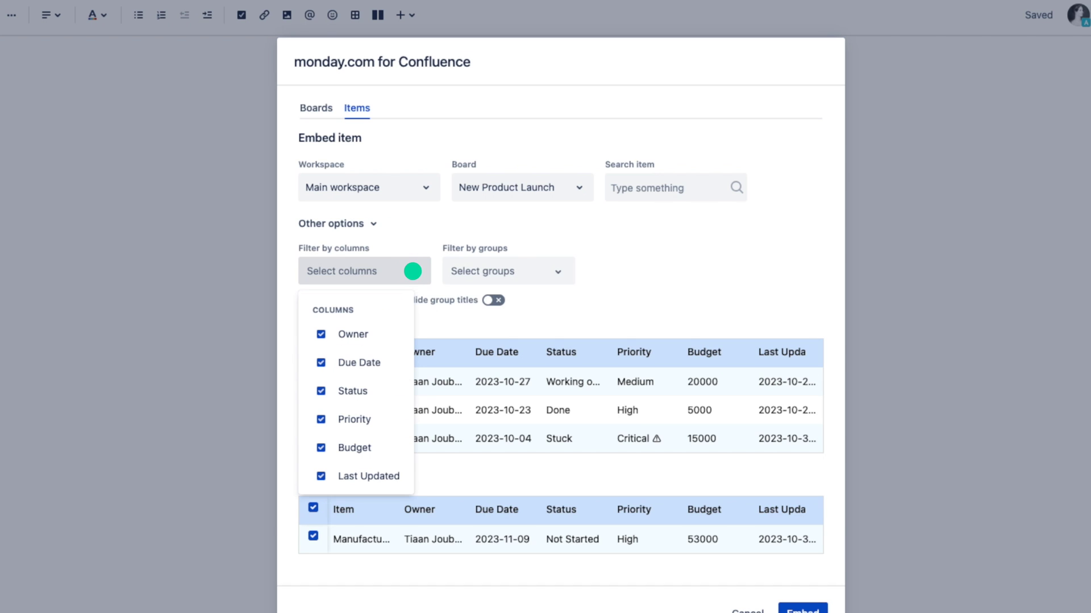
pyautogui.click(321, 448)
pyautogui.click(443, 234)
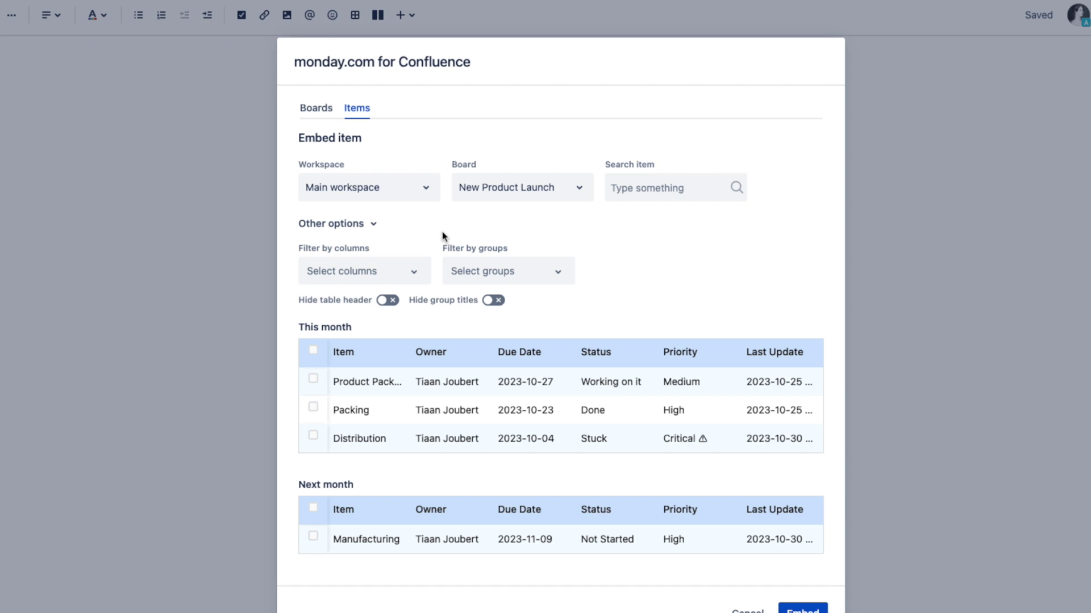
pyautogui.click(557, 275)
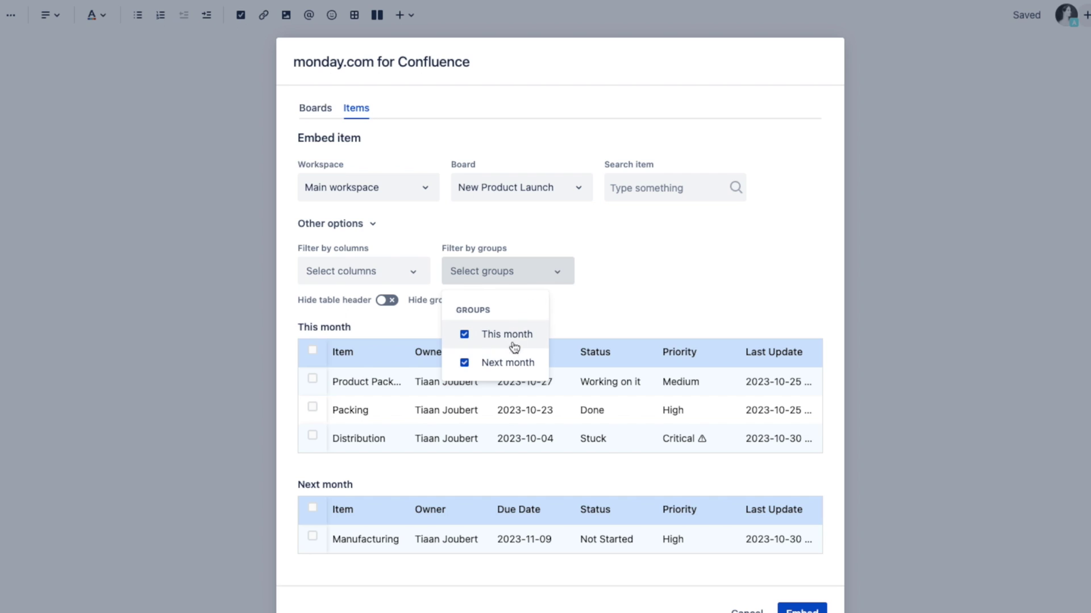
pyautogui.click(502, 366)
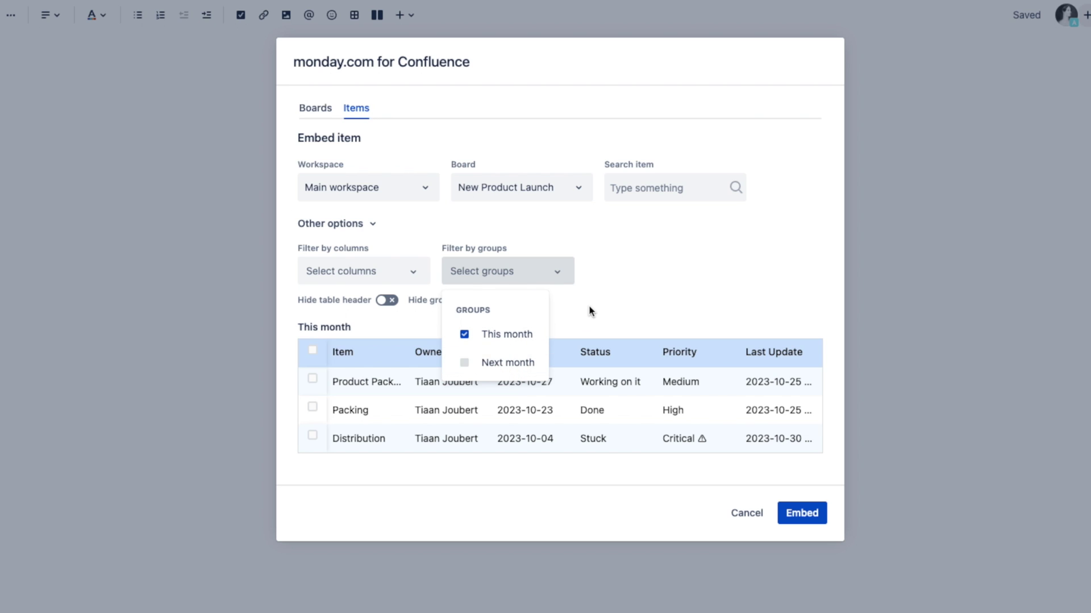
pyautogui.click(590, 311)
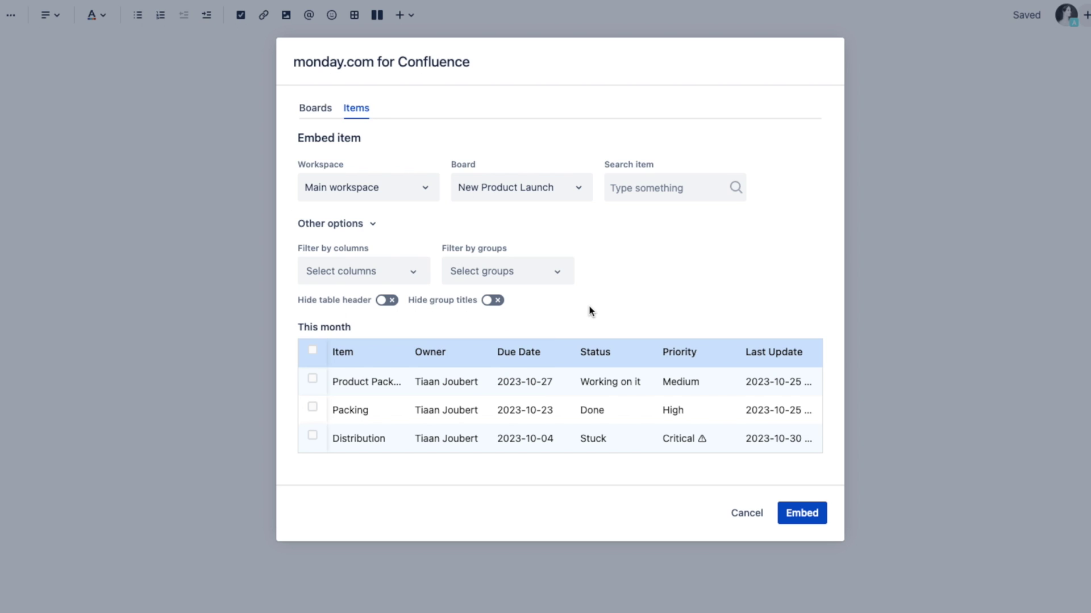
# - Hide group titles, select all three This month items, and embed the table
pyautogui.click(488, 302)
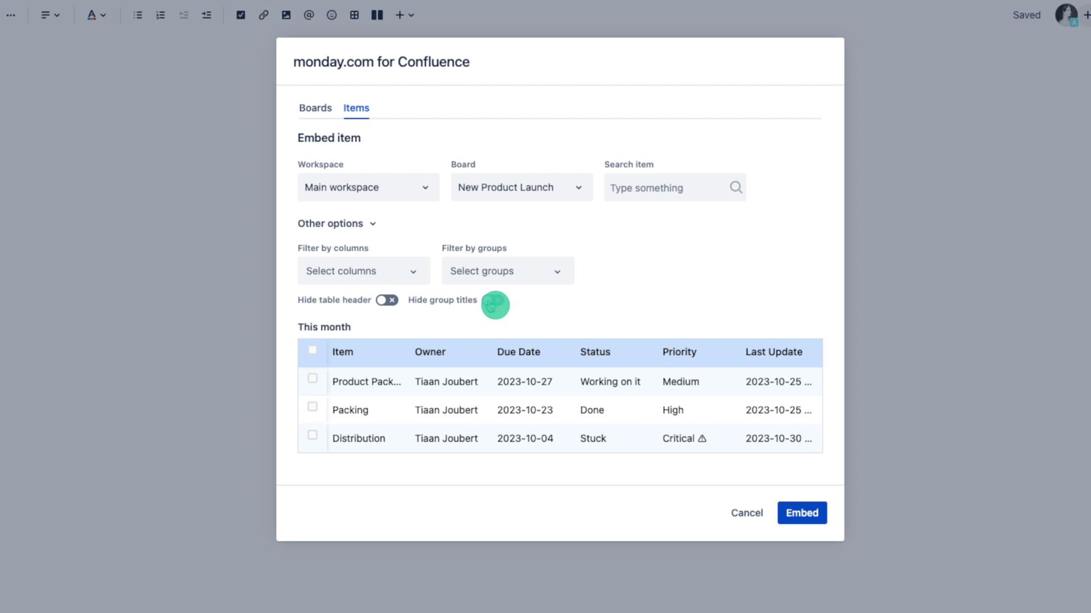
pyautogui.click(313, 335)
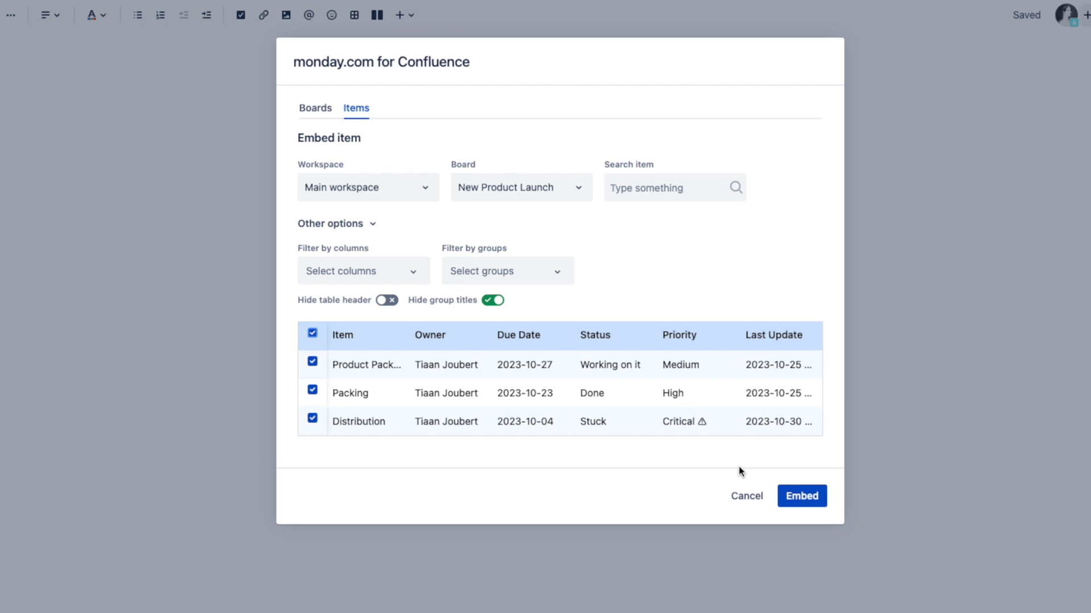
pyautogui.click(803, 496)
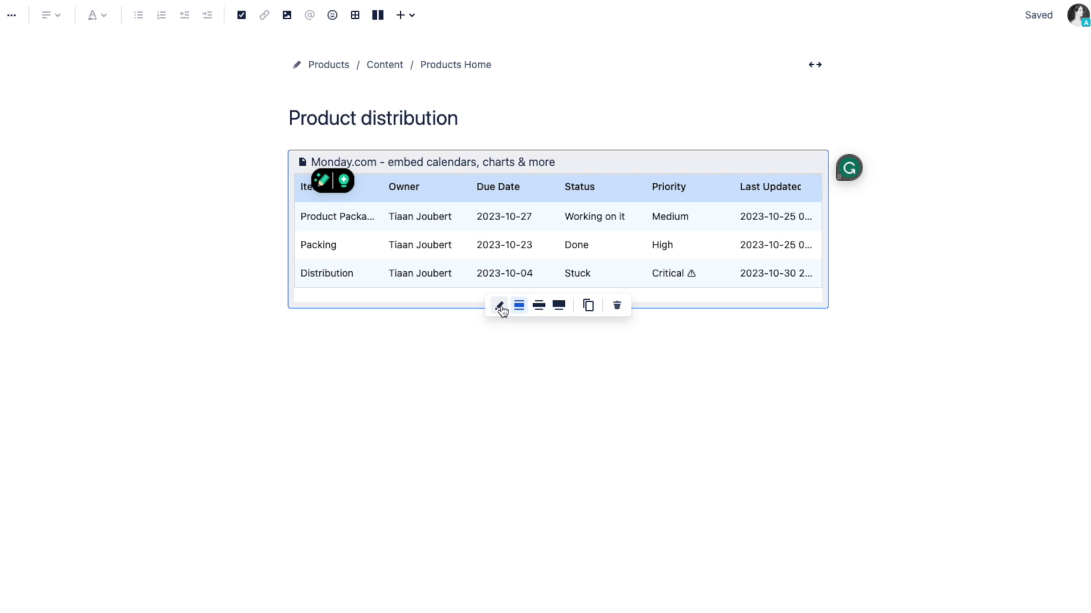
# - Untick Product Packaging in the embed settings and re-embed the items table
pyautogui.click(499, 307)
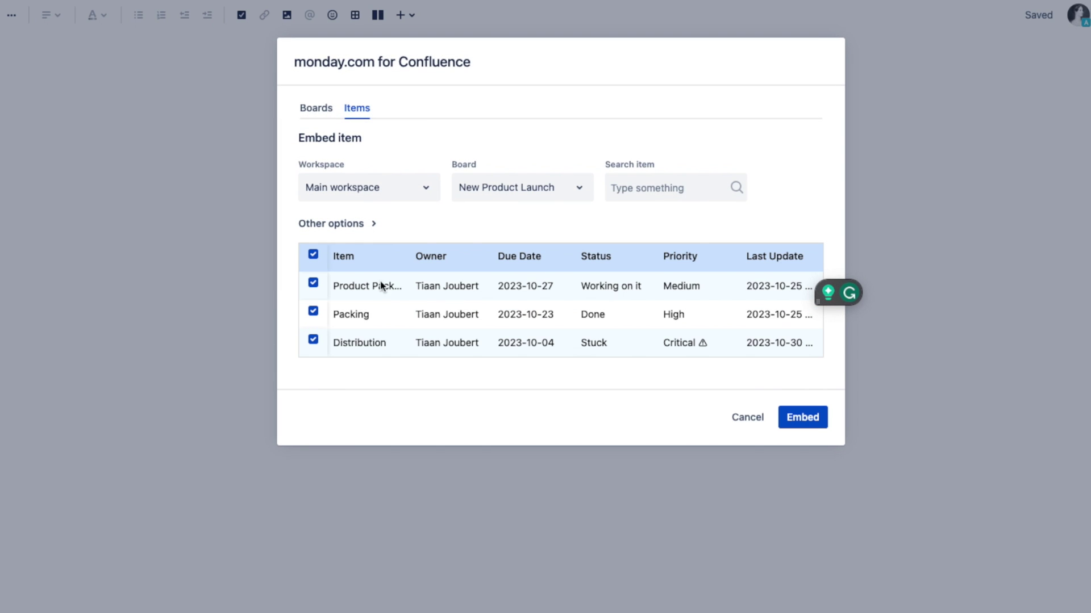
pyautogui.click(313, 287)
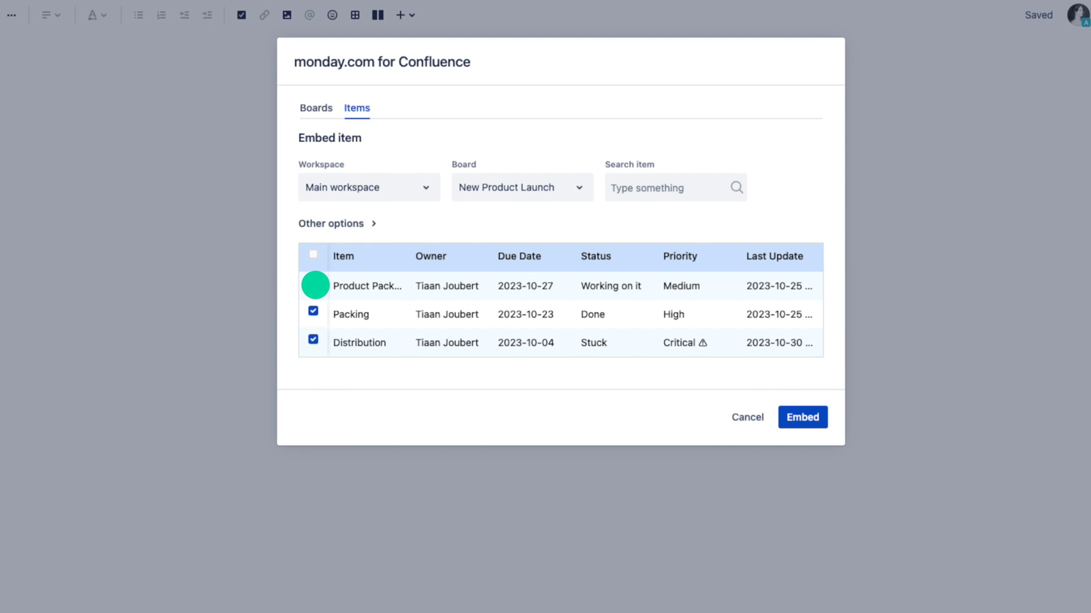
pyautogui.click(821, 421)
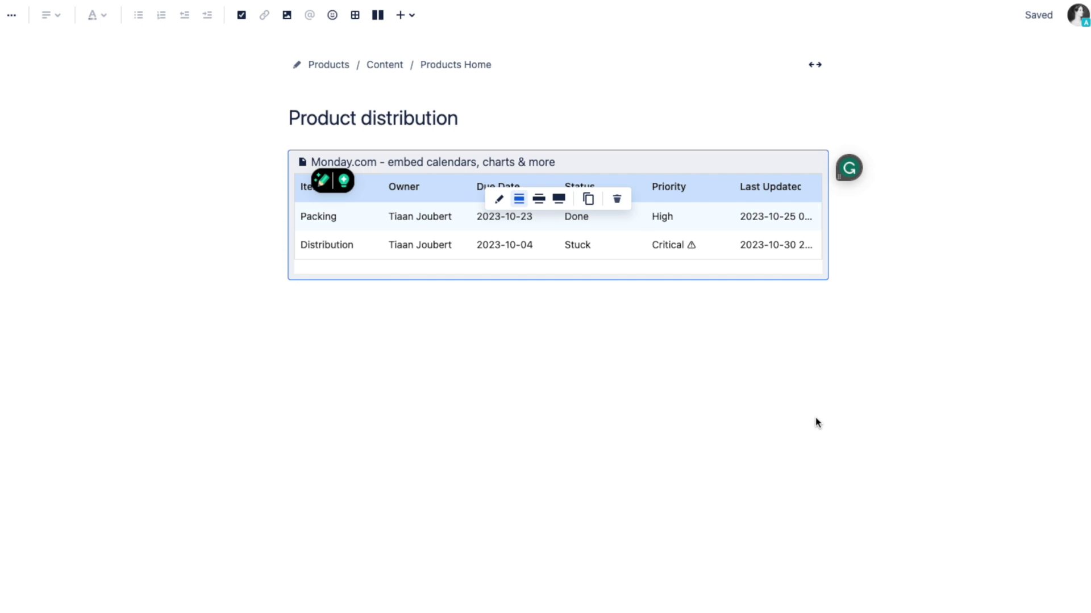
# - Make the items table full width, then paste and delete a duplicate copy
pyautogui.click(560, 201)
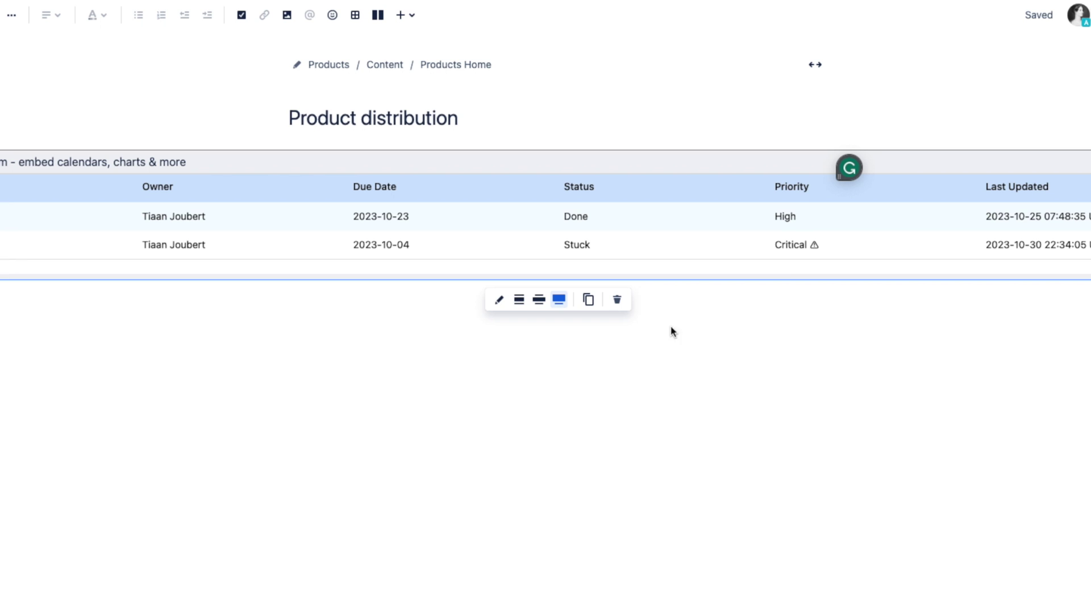
pyautogui.click(588, 300)
pyautogui.click(494, 346)
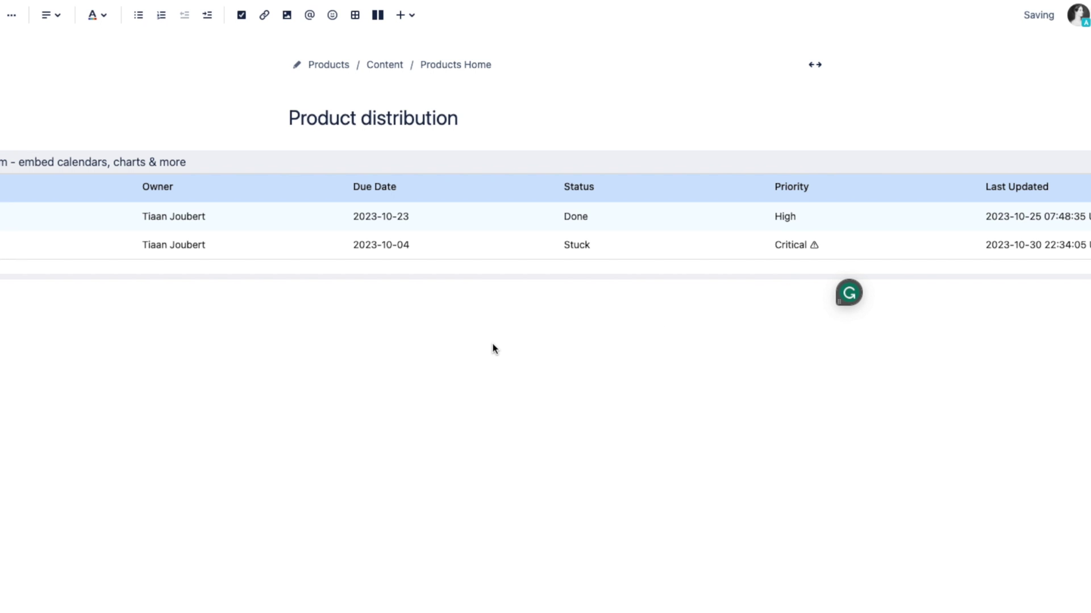
pyautogui.hotkey('ctrl', 'v')
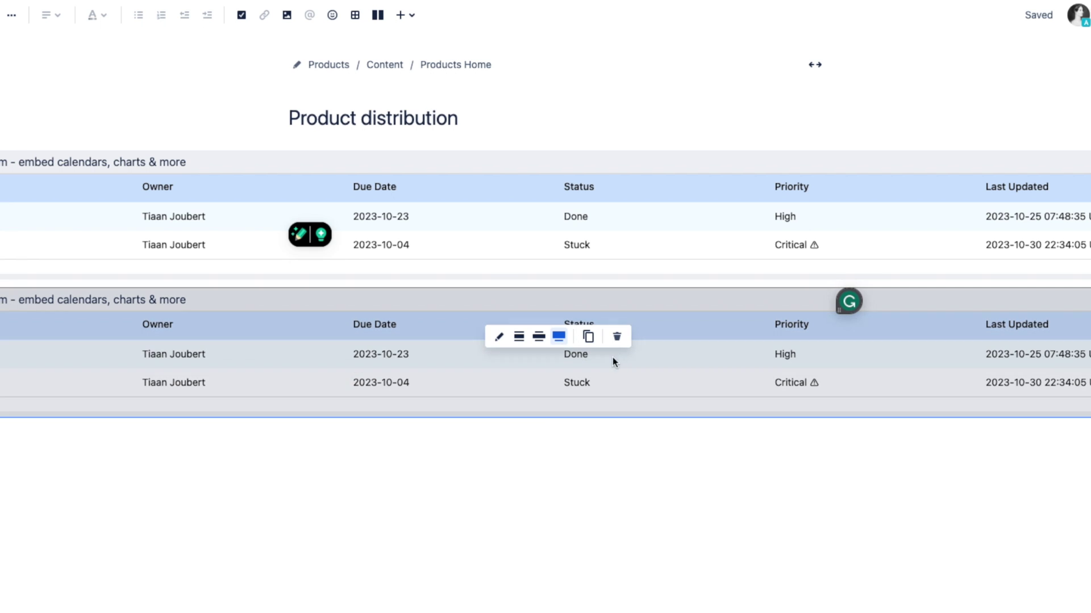
pyautogui.click(616, 437)
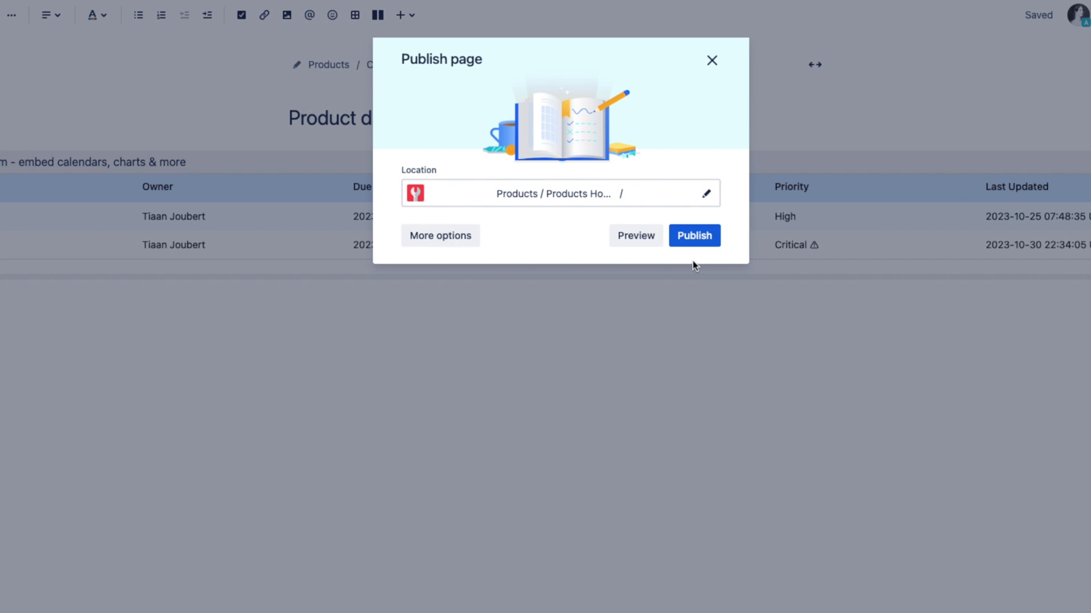
# - Publish the Product distribution page and go to the monday.com Gallery under Apps
pyautogui.click(695, 243)
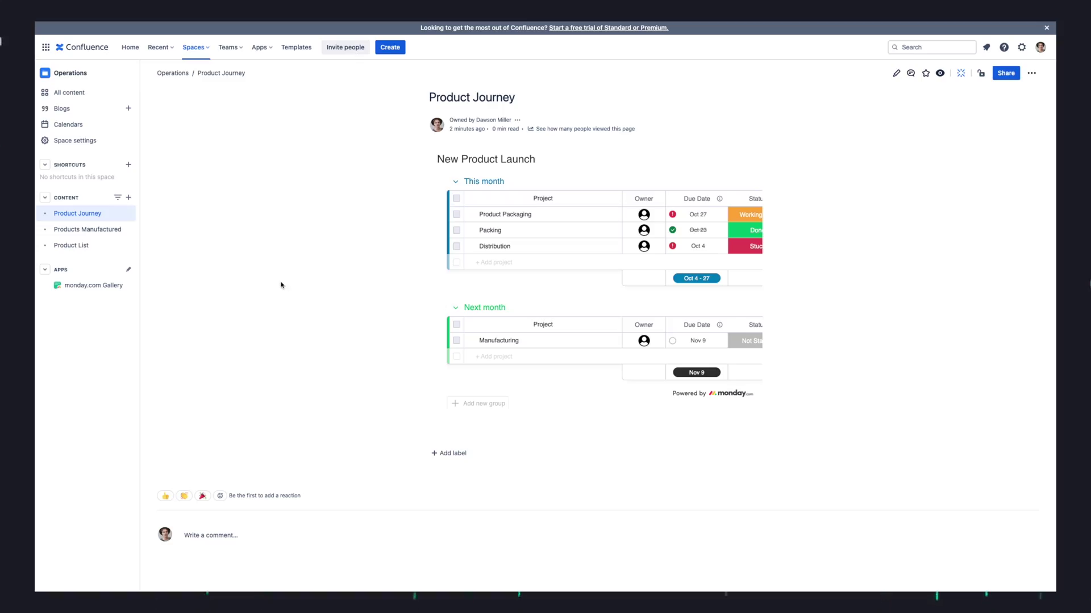
pyautogui.click(100, 289)
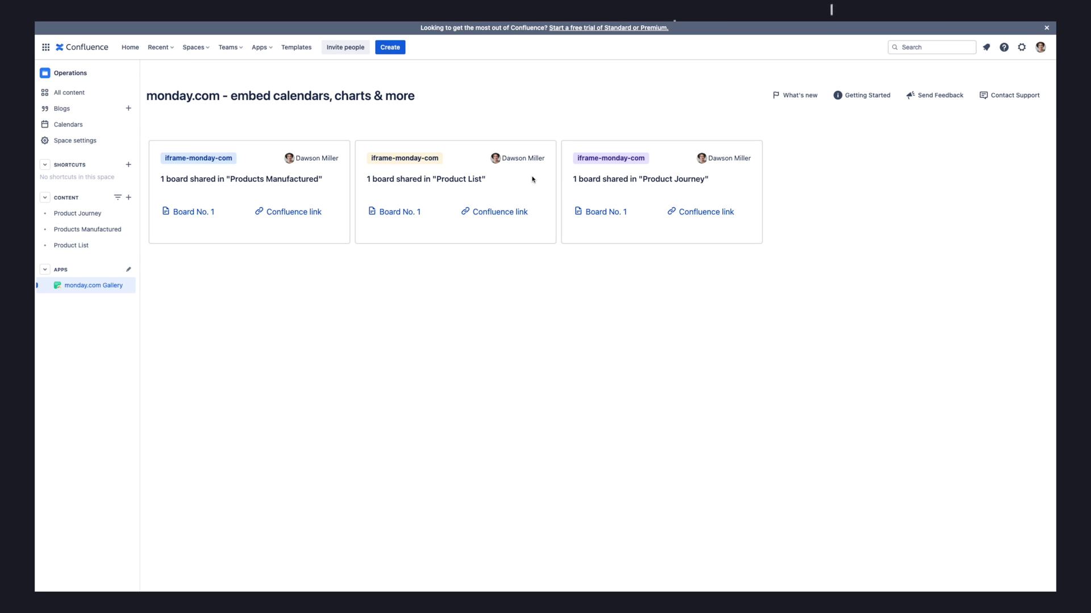
# - Visit Product Journey from its gallery card, then preview its Board No. 1
pyautogui.click(723, 212)
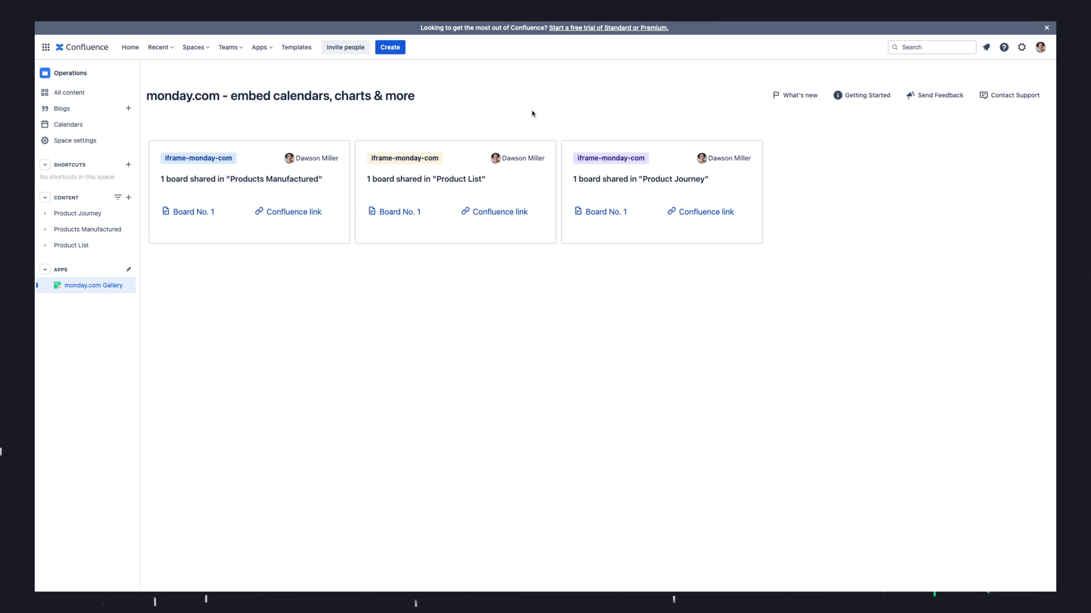
pyautogui.click(600, 211)
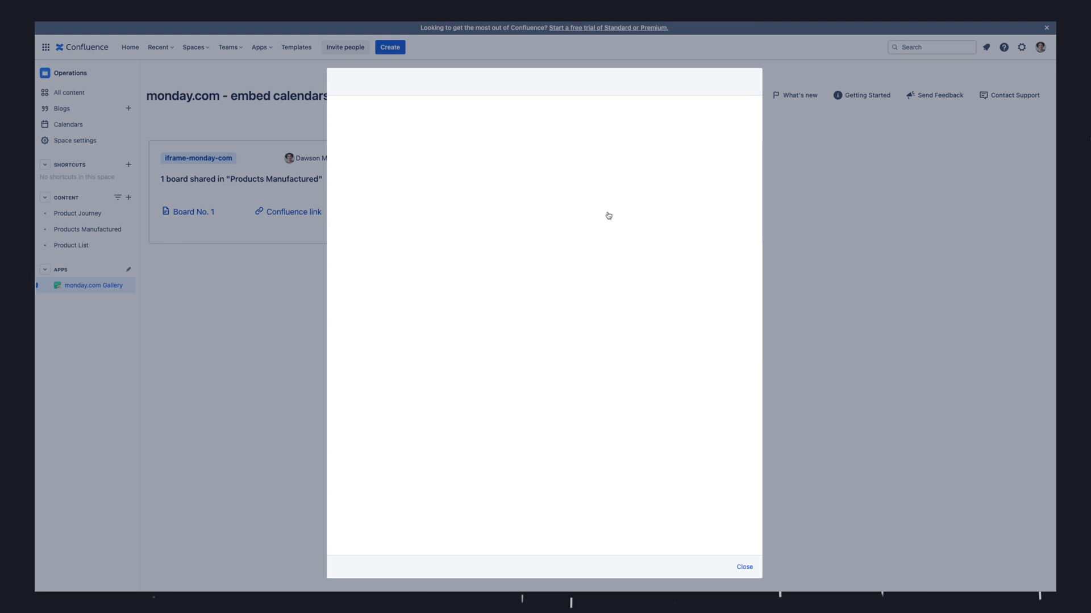